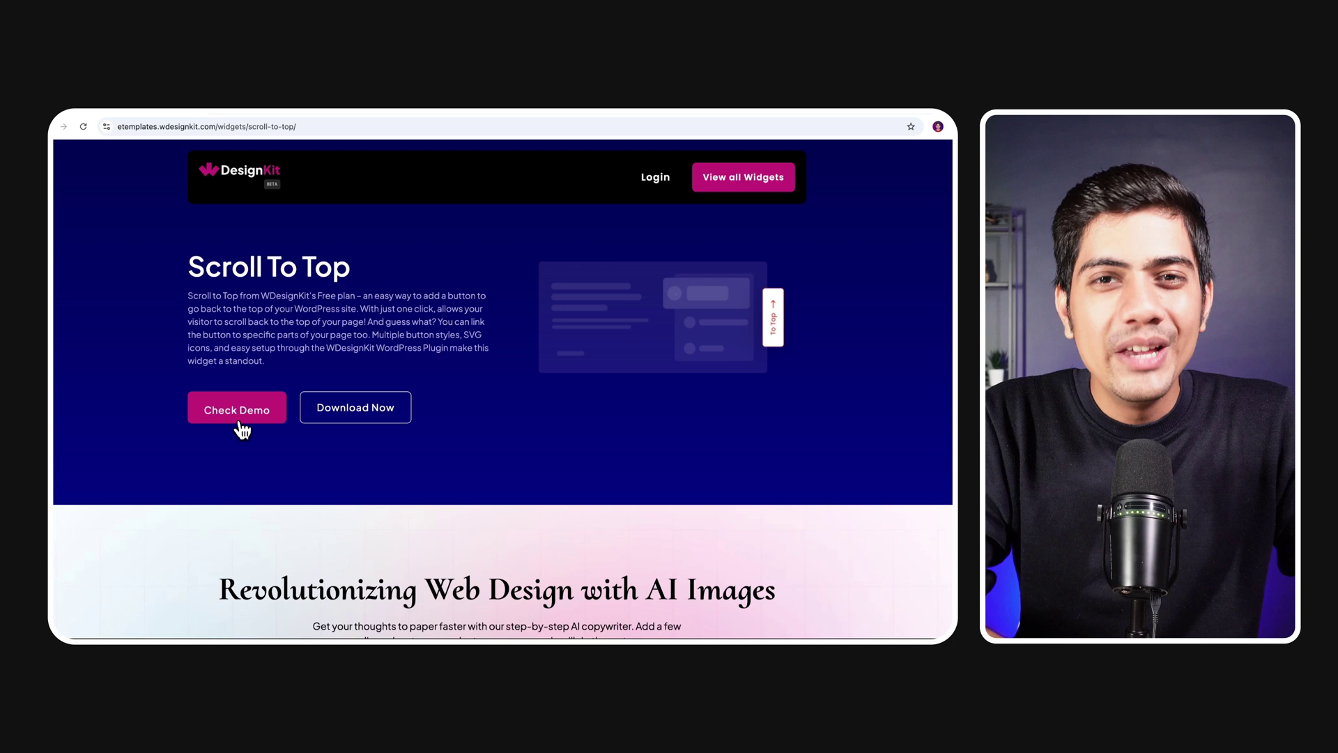
# Scroll the demo page, using its buttons to jump back to the top and Financial Banking section.
pyautogui.scroll(-5, 244, 427)
pyautogui.scroll(-5, 833, 344)
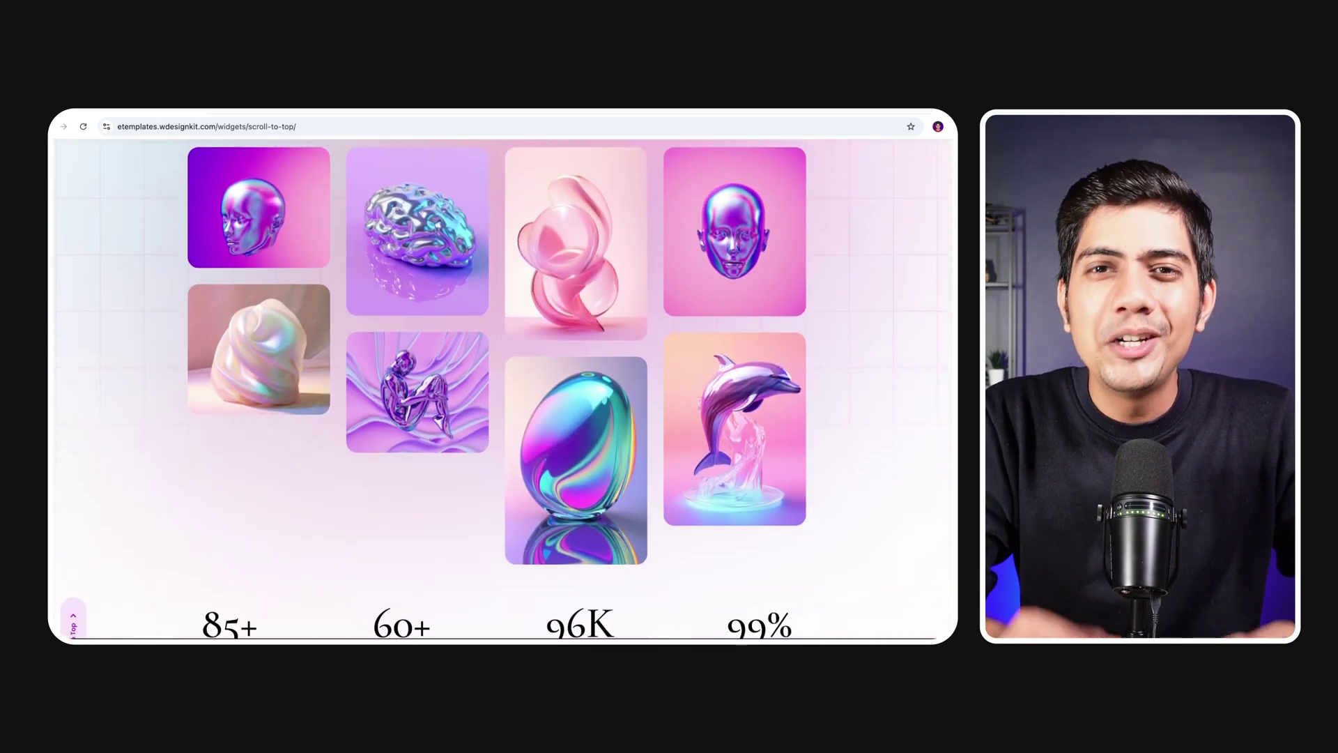
pyautogui.click(73, 564)
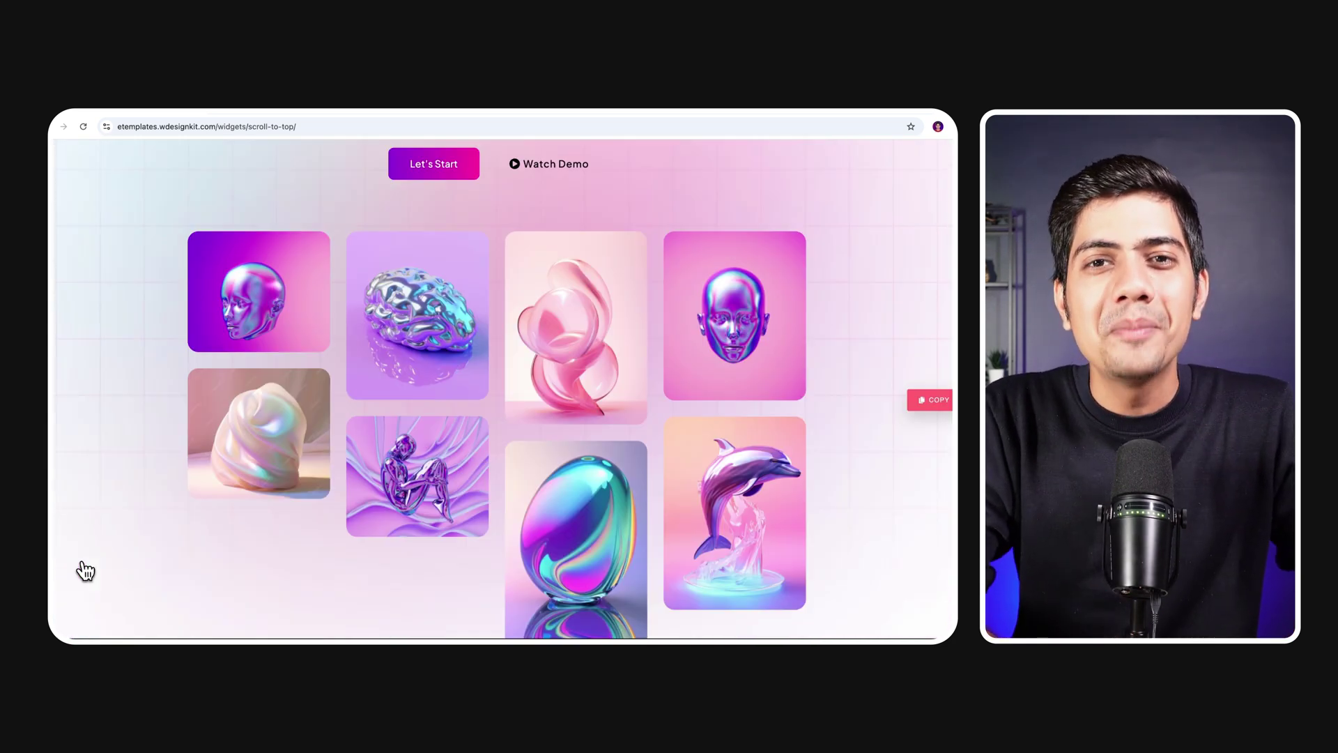
pyautogui.scroll(-10, 168, 573)
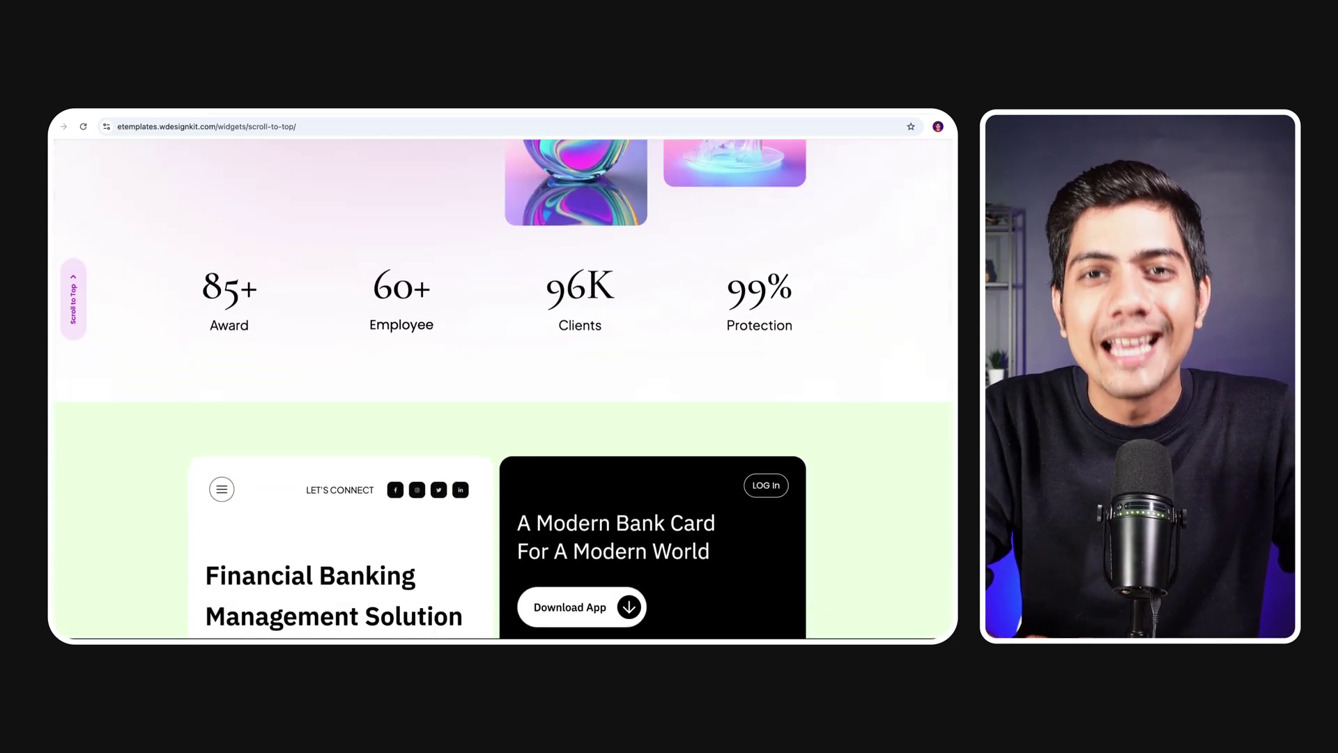
pyautogui.scroll(-7, 646, 597)
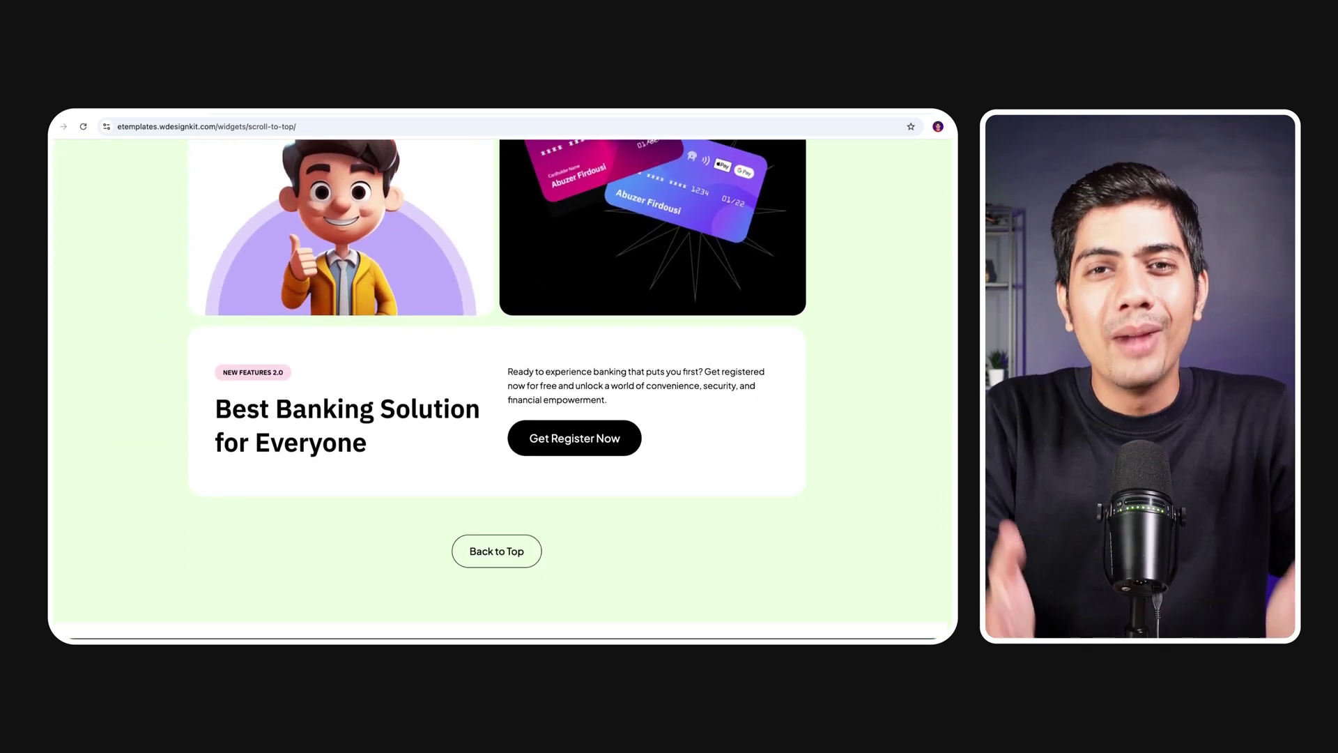
pyautogui.click(496, 563)
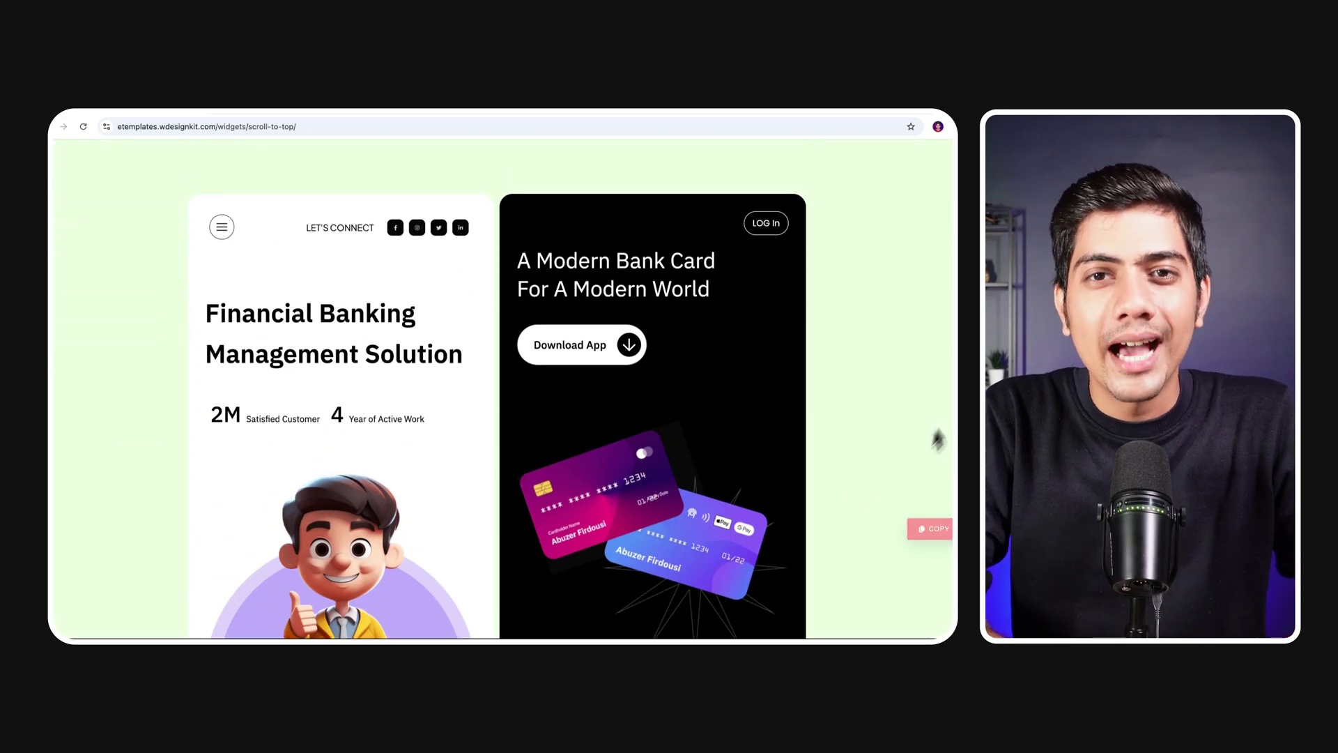
pyautogui.scroll(-12, 501, 388)
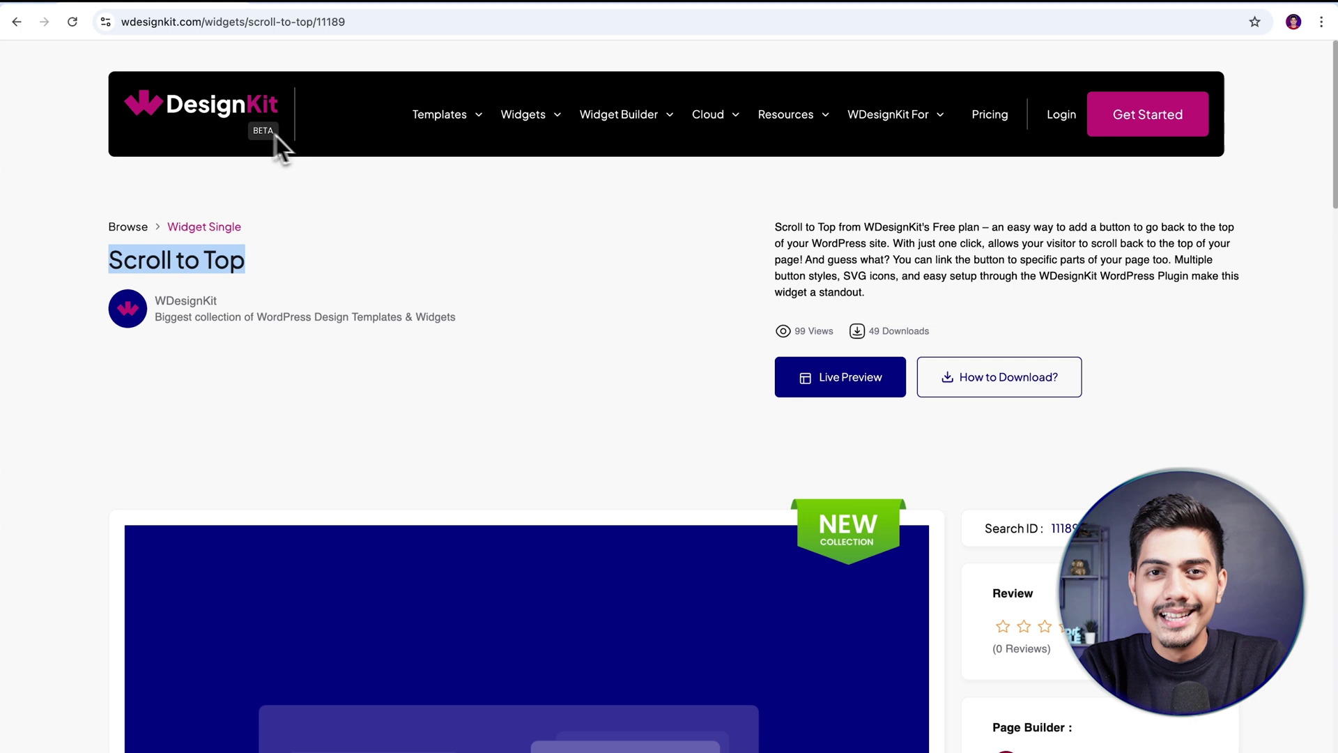
pyautogui.moveTo(449, 129)
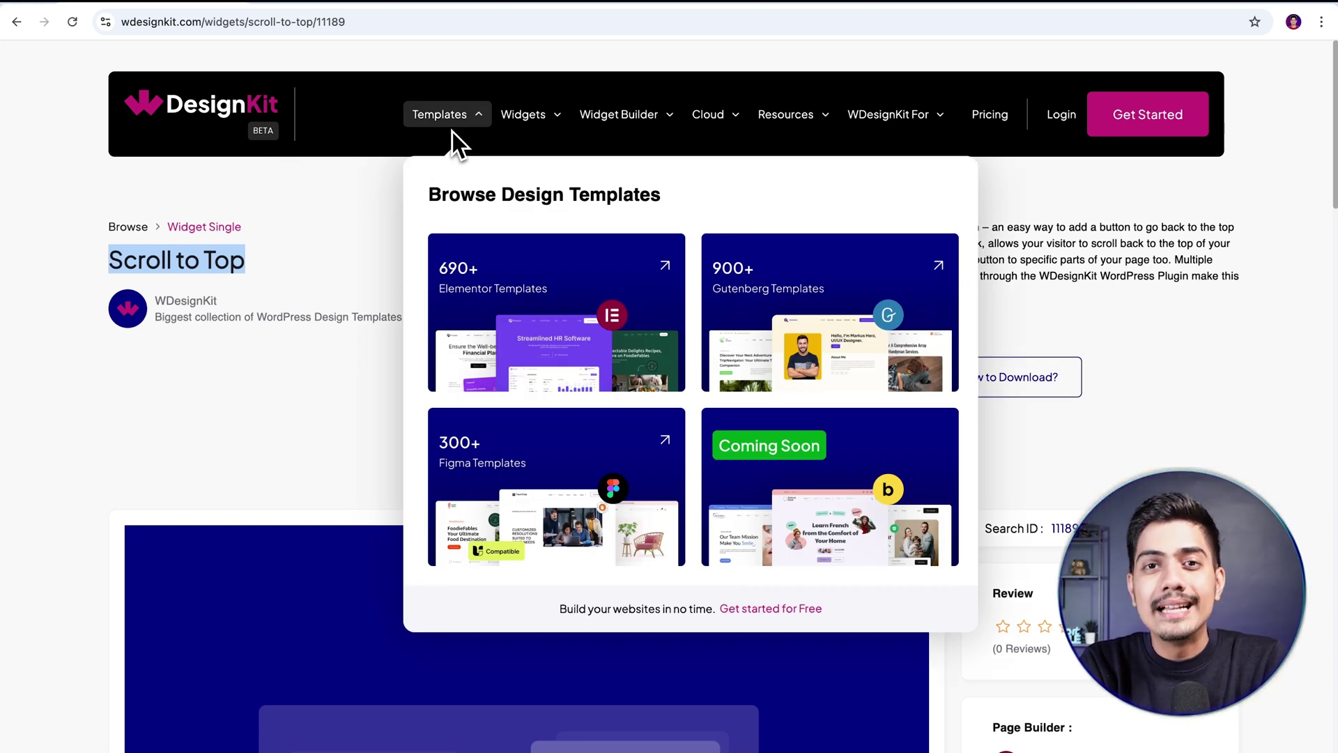
pyautogui.moveTo(525, 127)
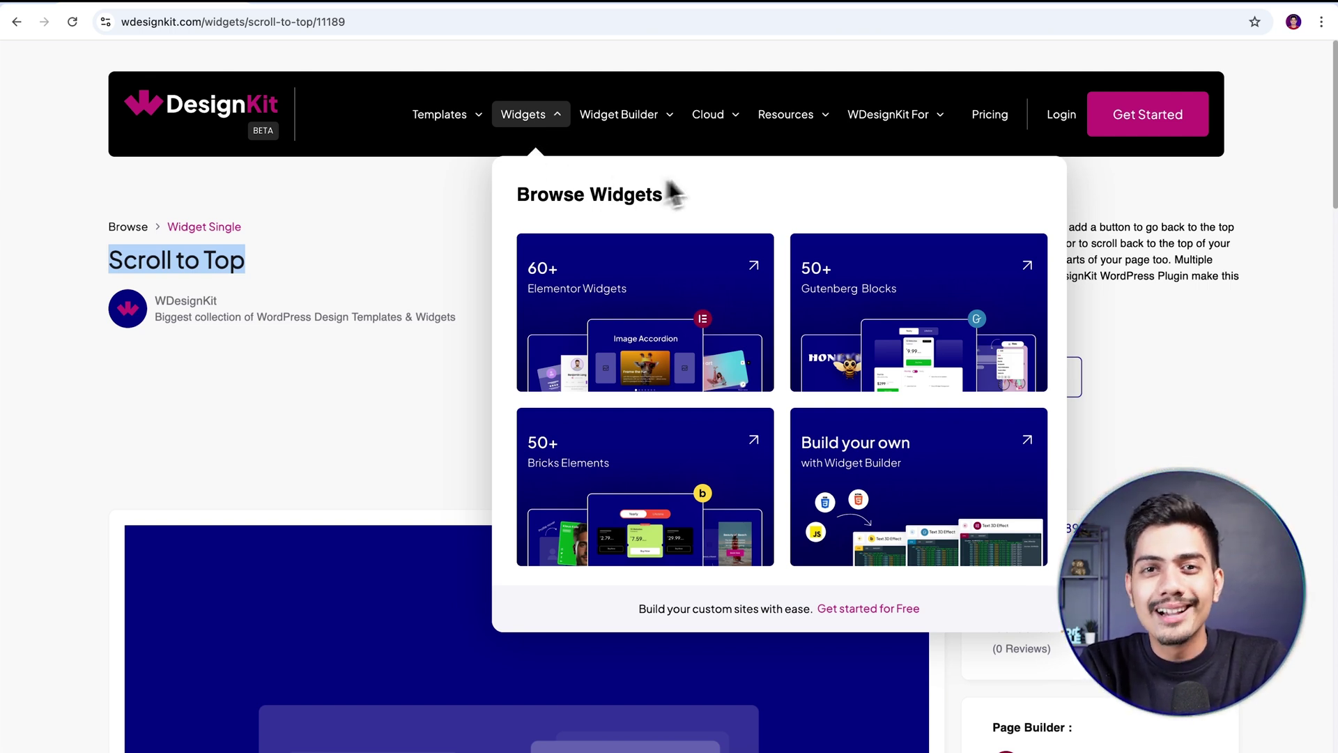
pyautogui.moveTo(774, 129)
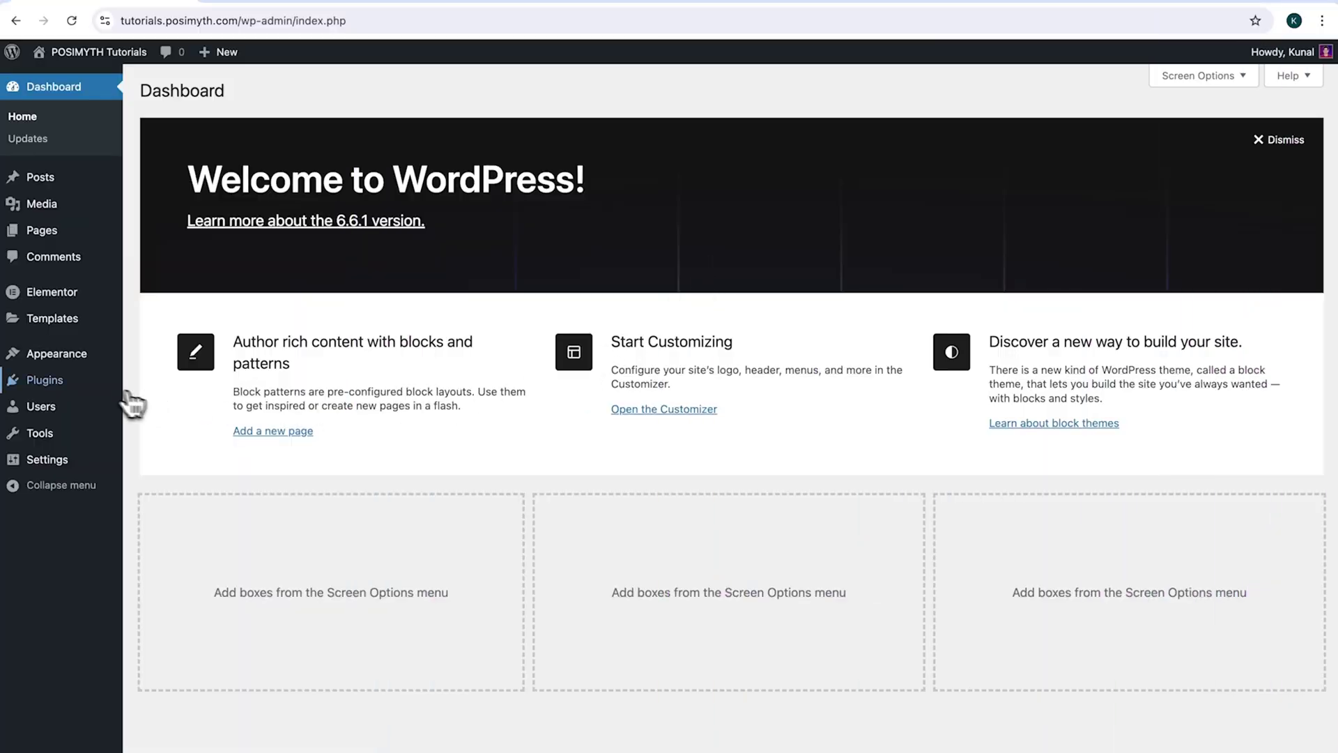
# Search the plugin directory for 'wdesignkit', install and activate it, then view Themes with Nexter active.
pyautogui.moveTo(82, 392)
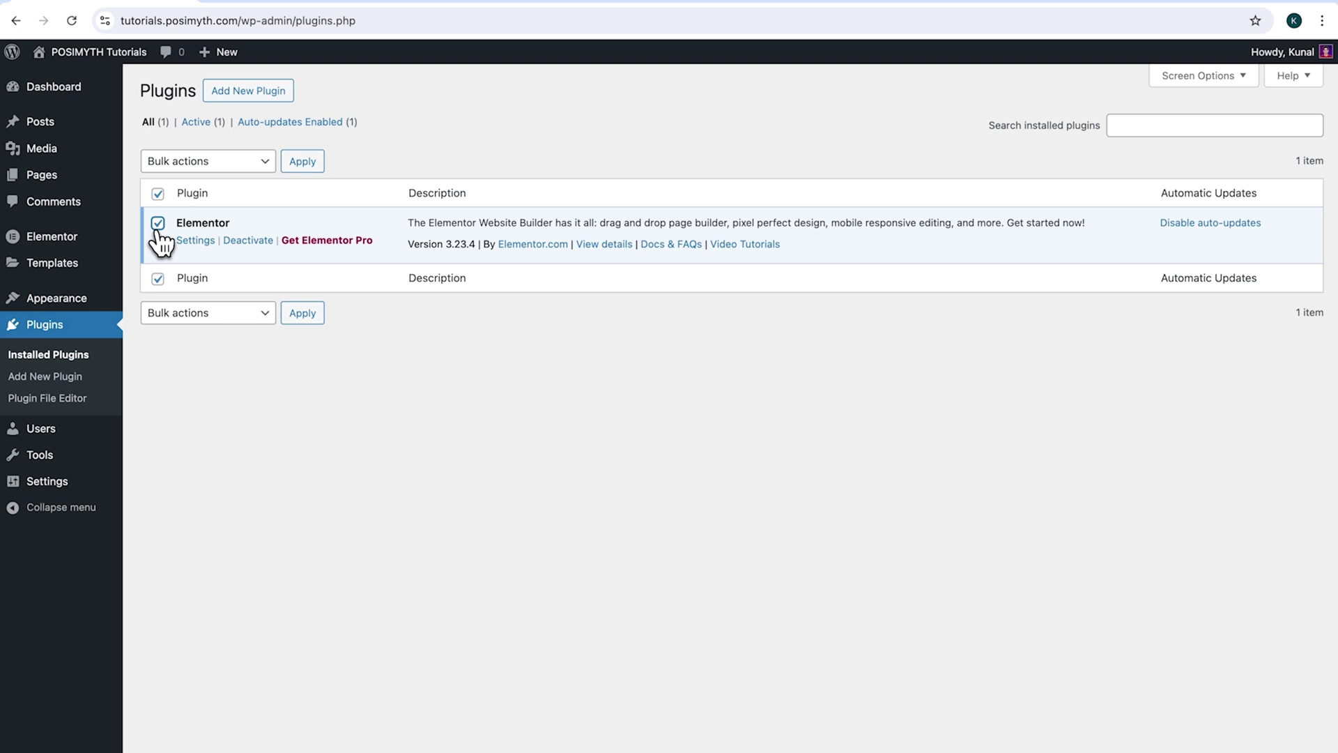
pyautogui.click(255, 101)
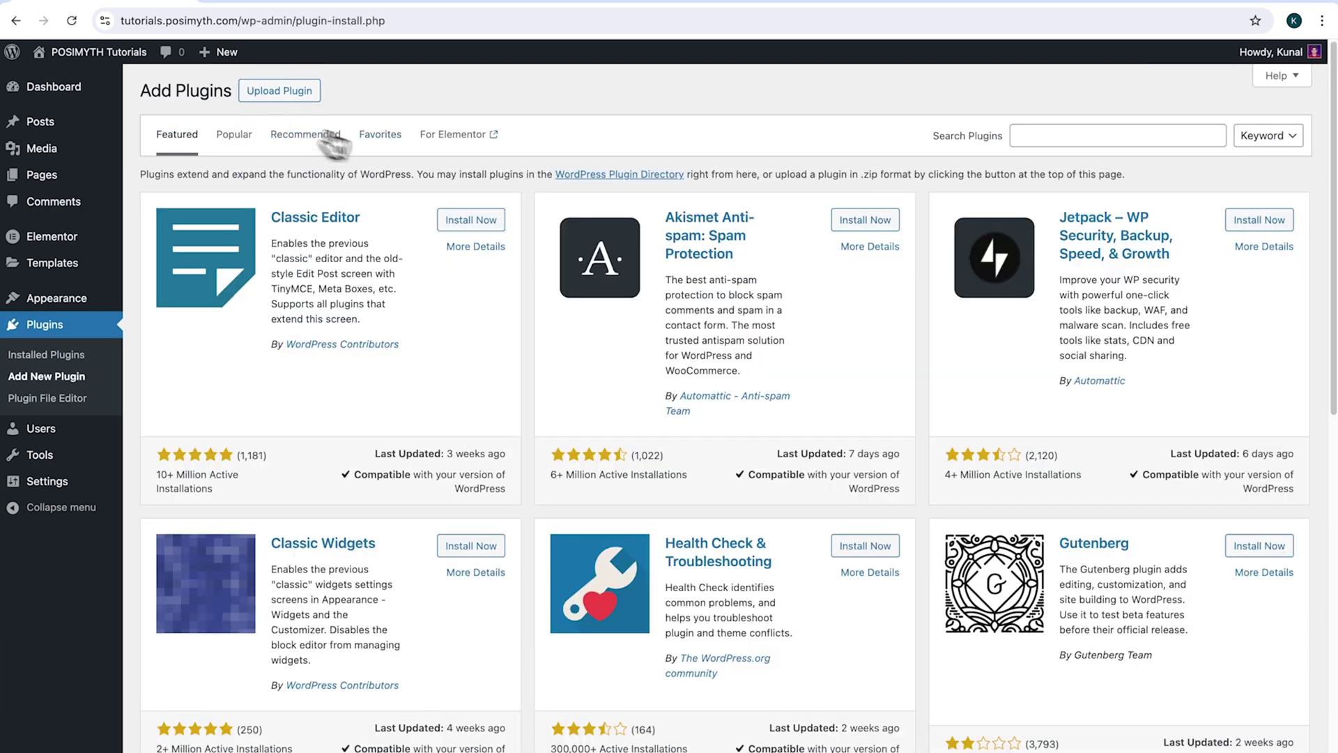
pyautogui.click(1038, 138)
pyautogui.write('wdesignkit')
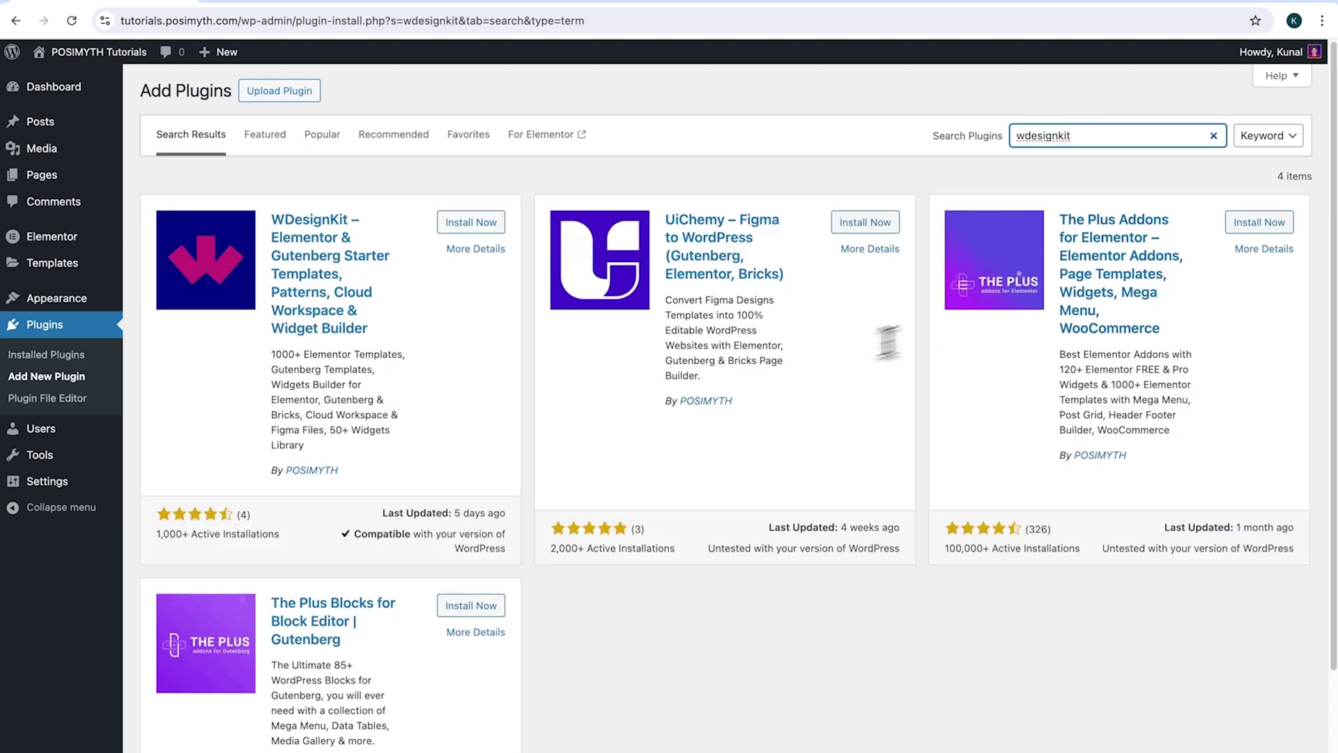
pyautogui.click(464, 228)
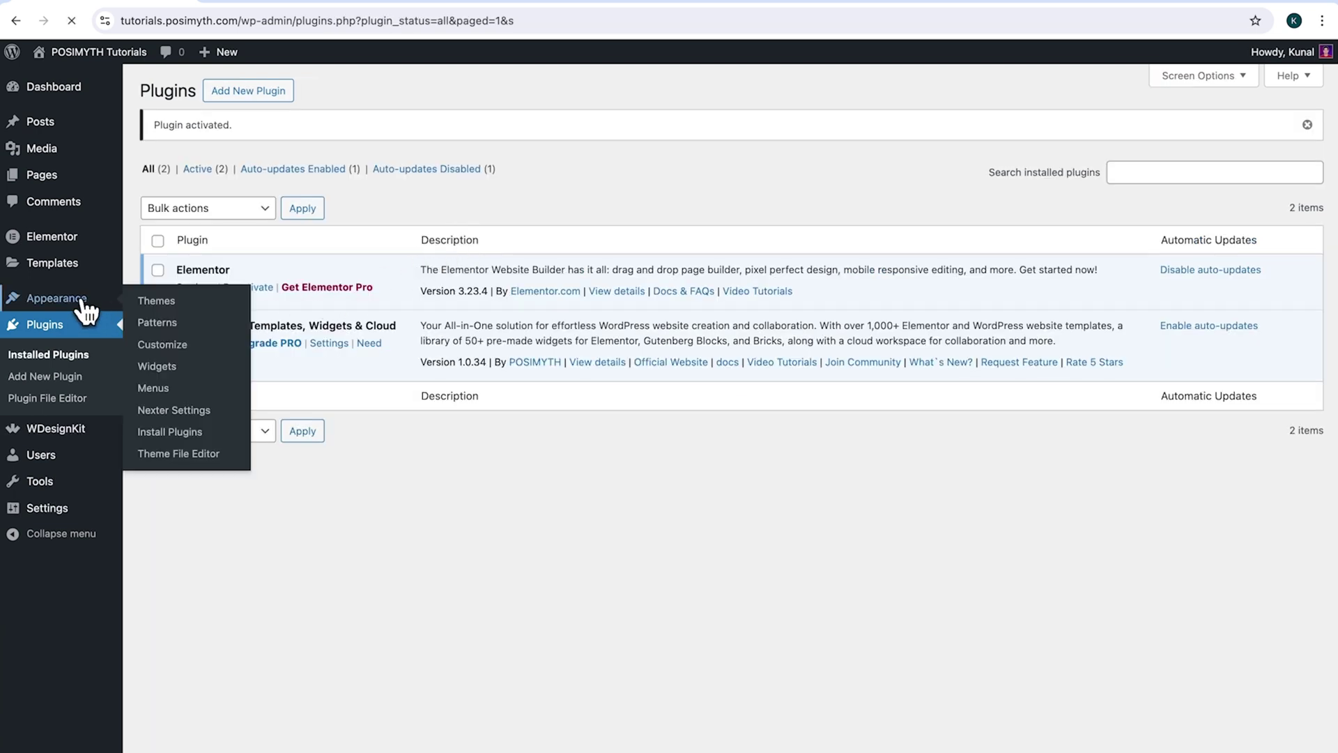
pyautogui.click(84, 301)
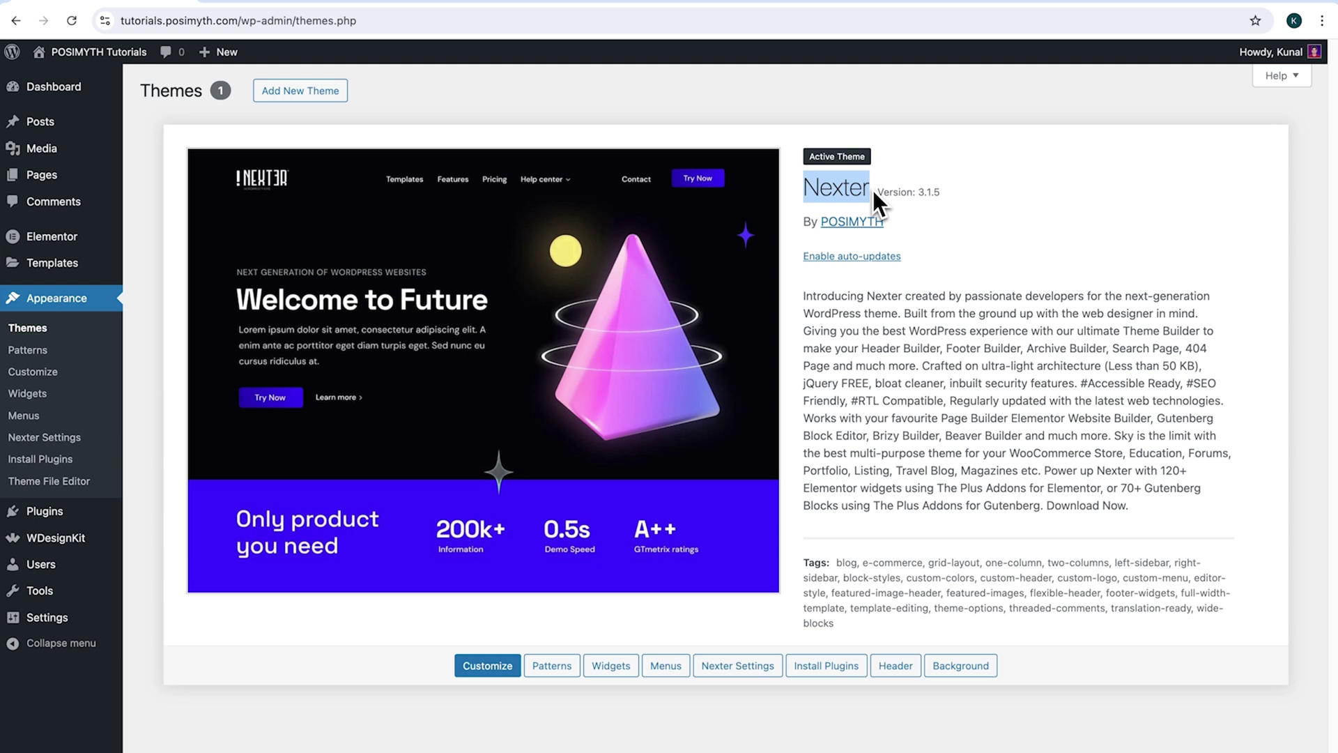
# From the WDesignKit login screen, view the sign-up page, then sign in with a Google account.
pyautogui.click(87, 543)
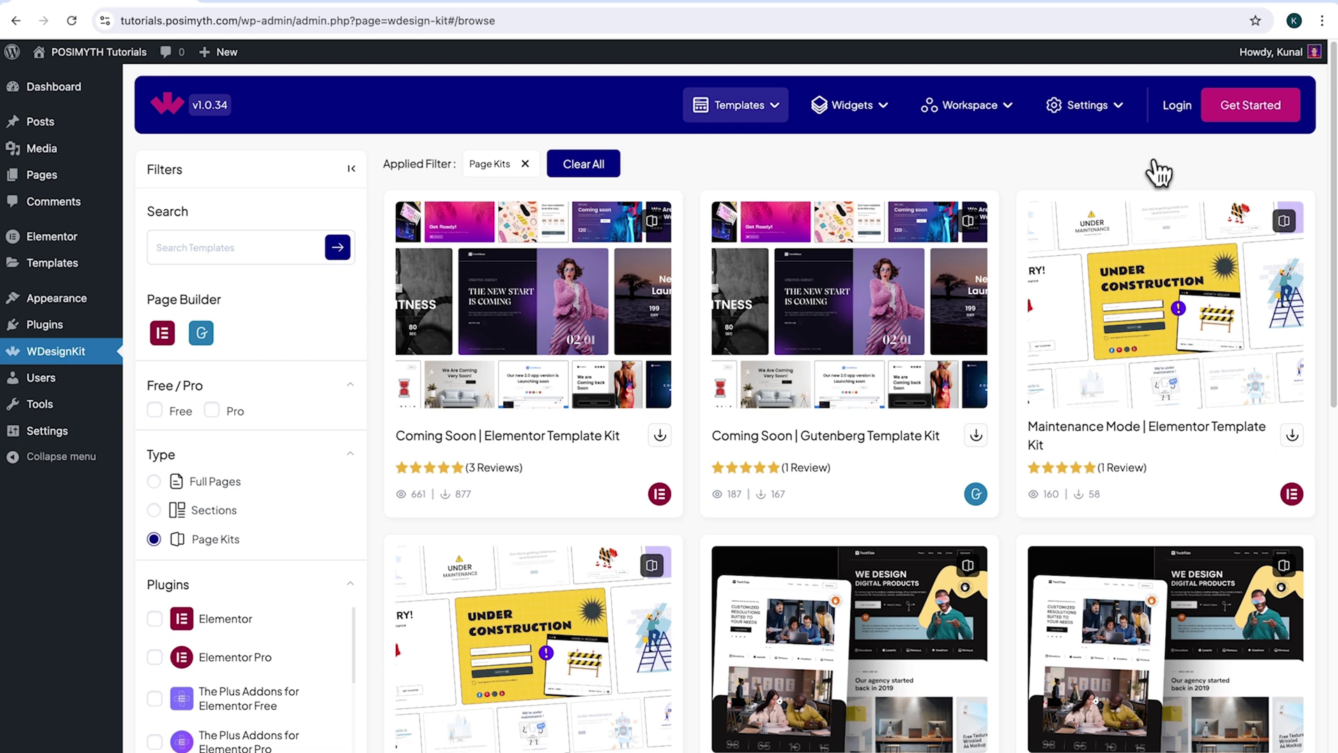
pyautogui.click(1177, 111)
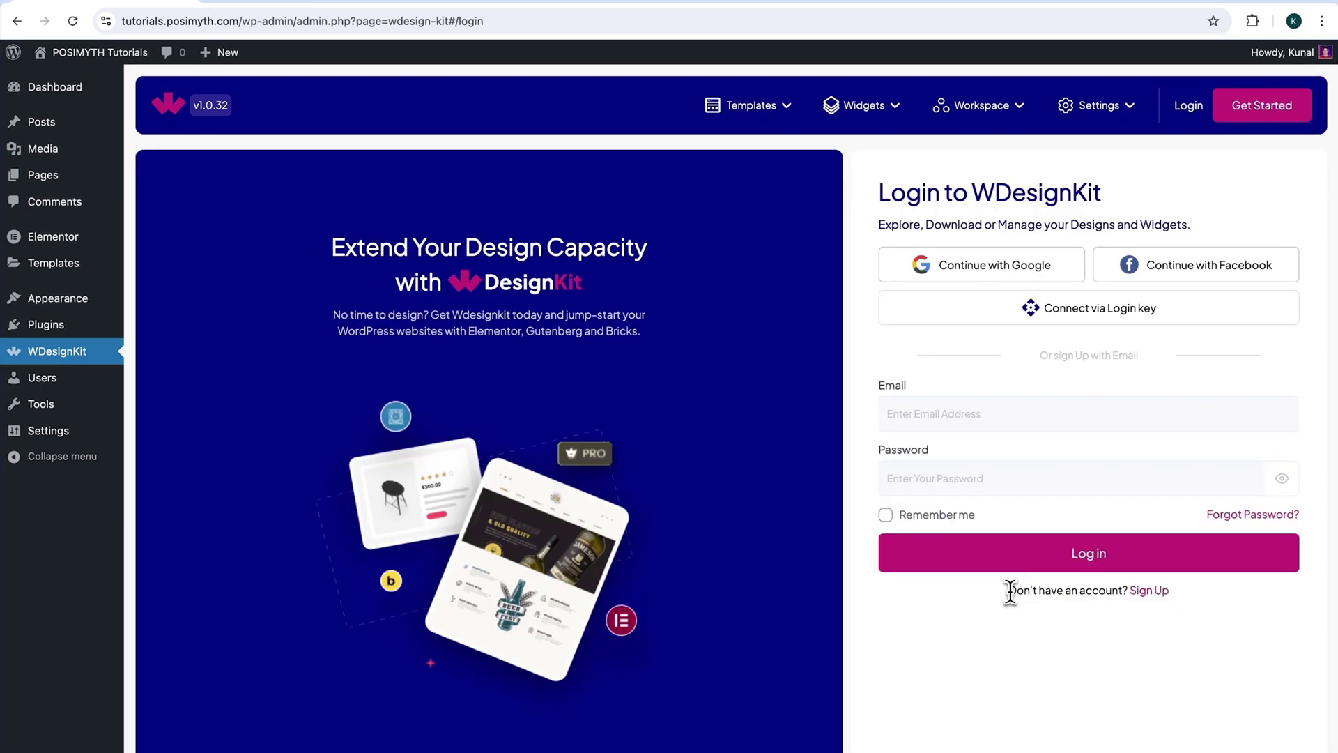
pyautogui.moveTo(1010, 589); pyautogui.dragTo(1123, 617)
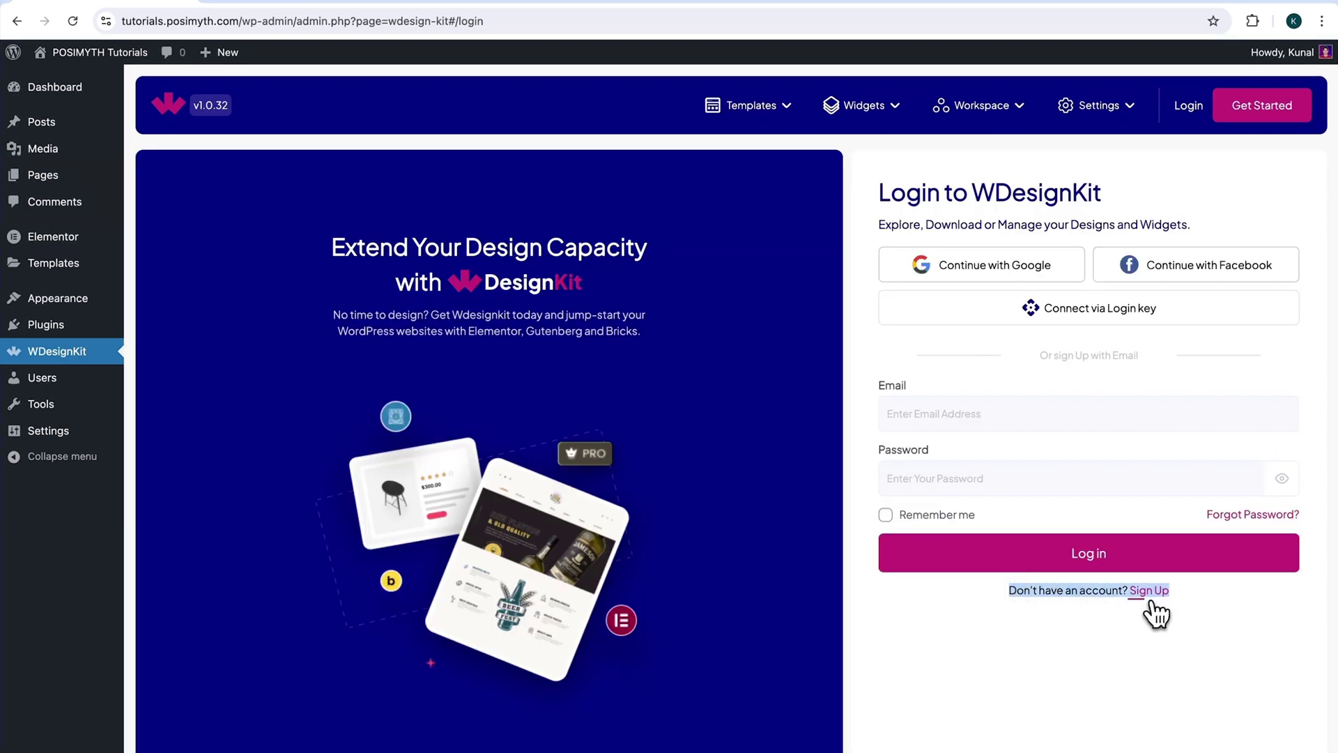
pyautogui.click(1151, 592)
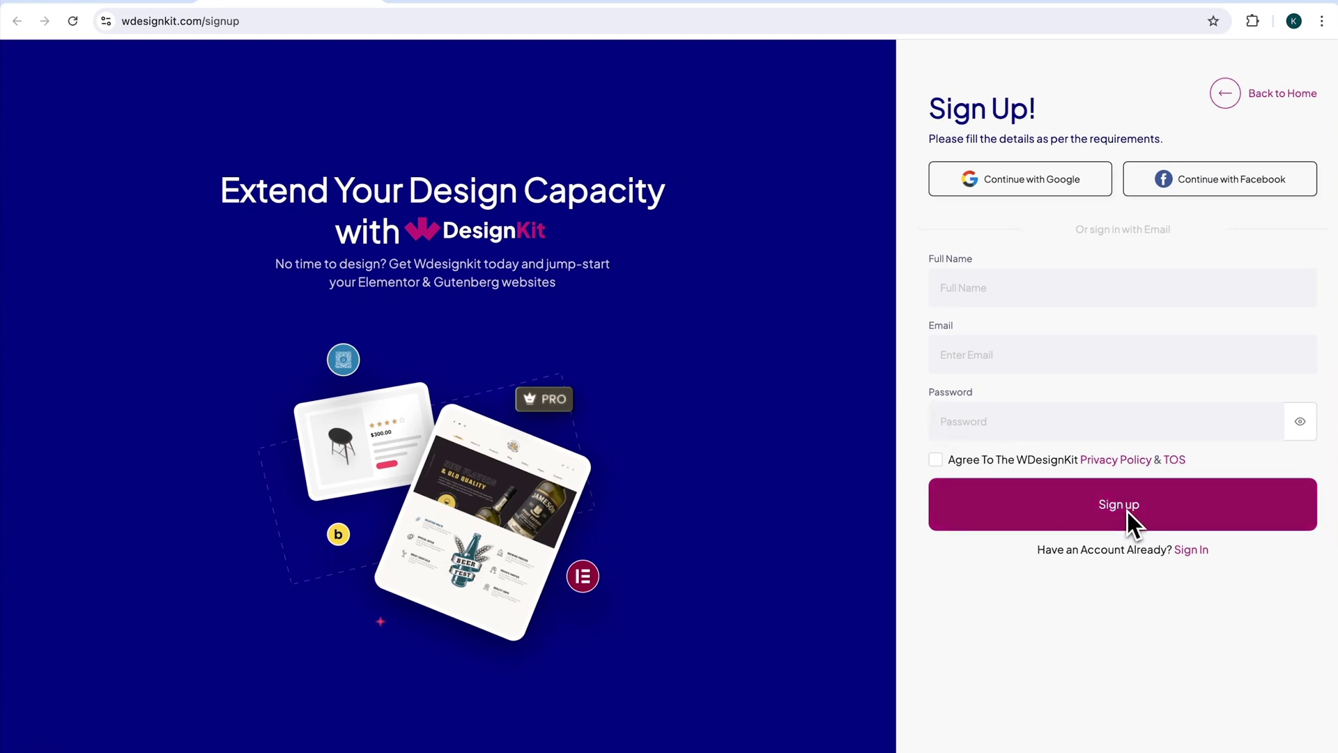
pyautogui.click(1191, 550)
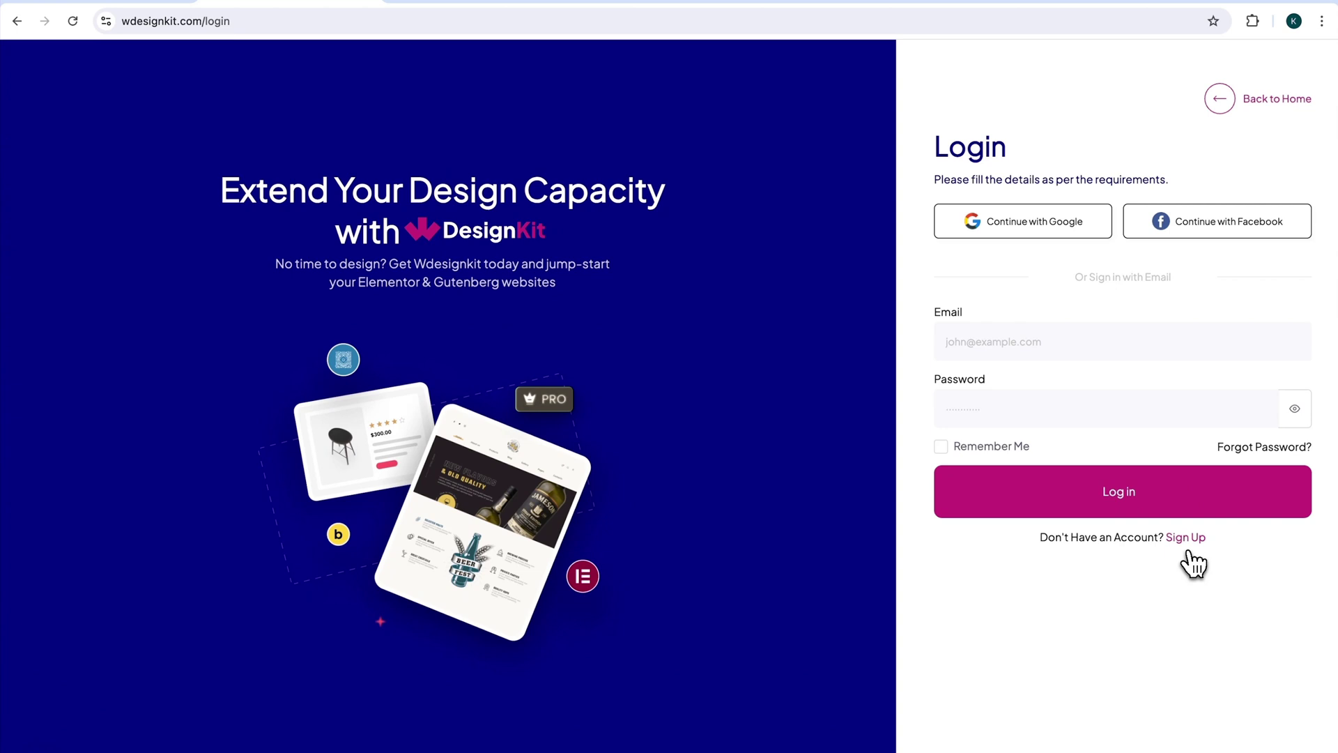
pyautogui.click(1009, 227)
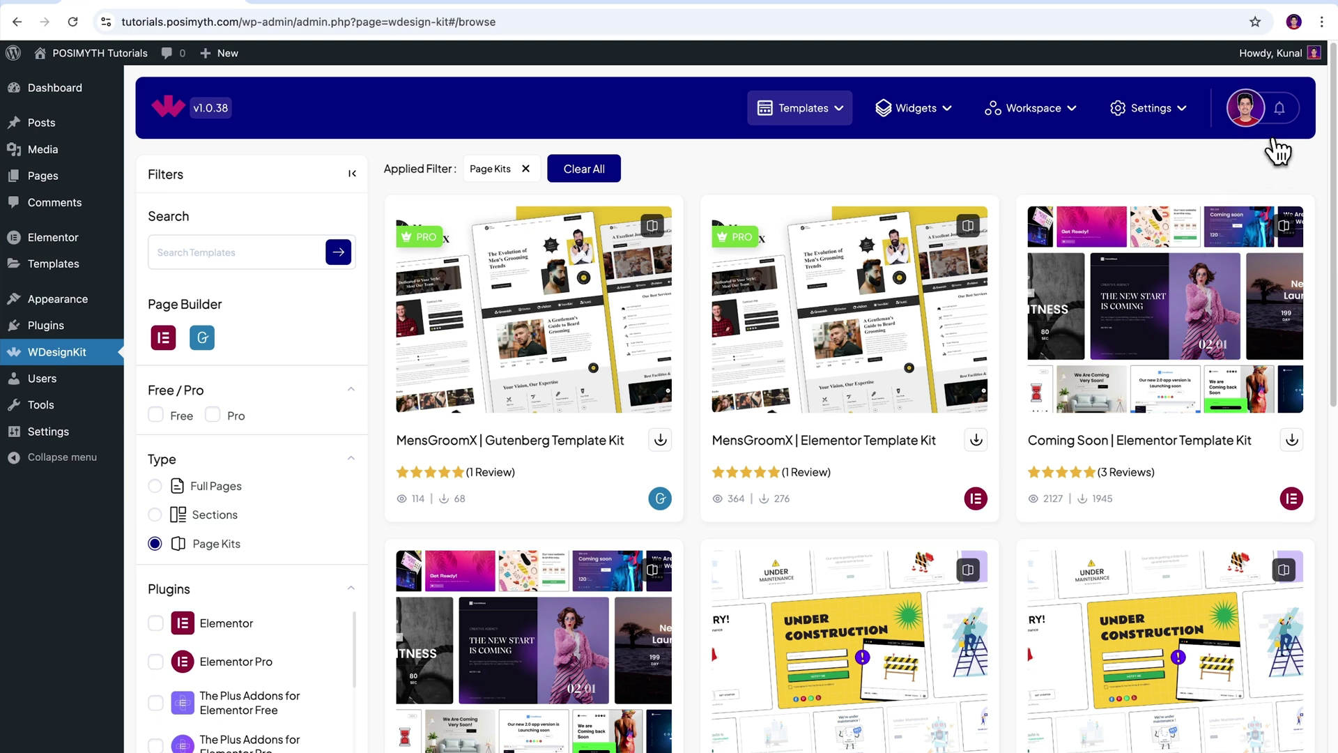
# Search the WDesignKit widget library for 'Scroll to top'.
pyautogui.click(951, 132)
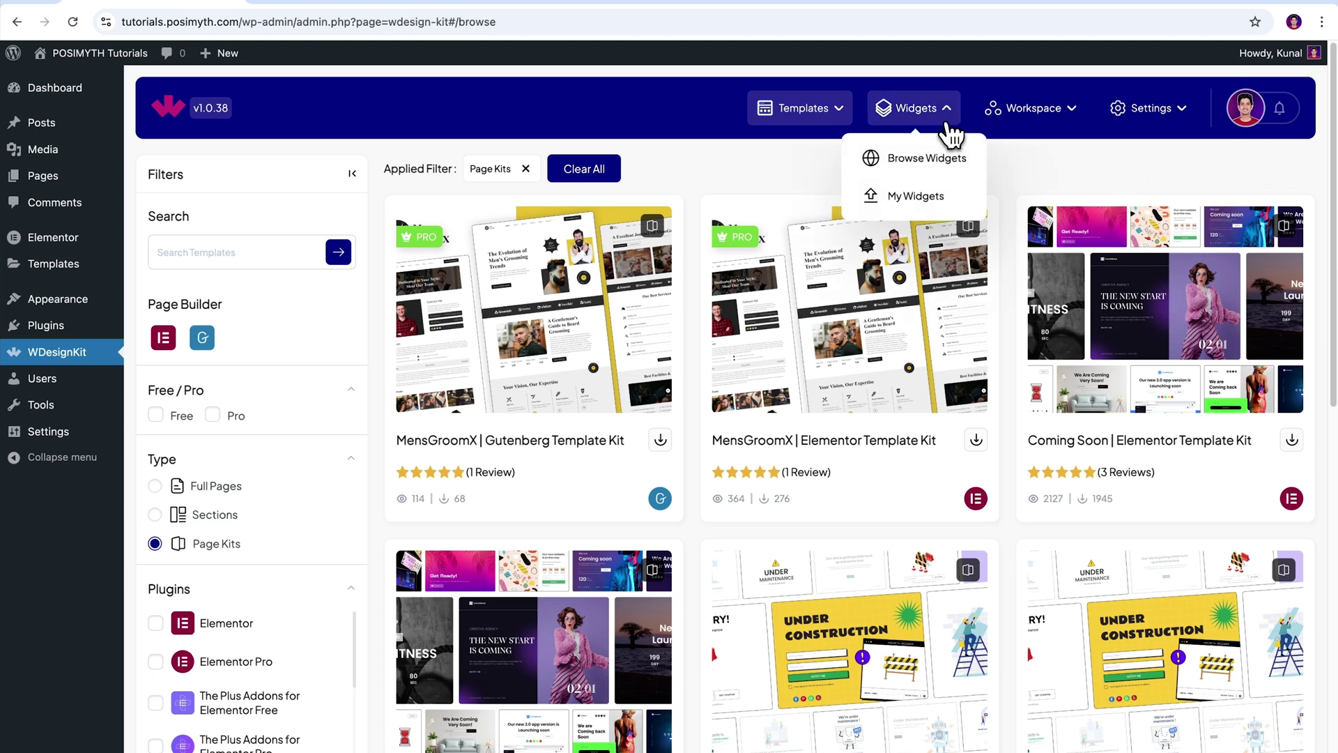
pyautogui.click(918, 161)
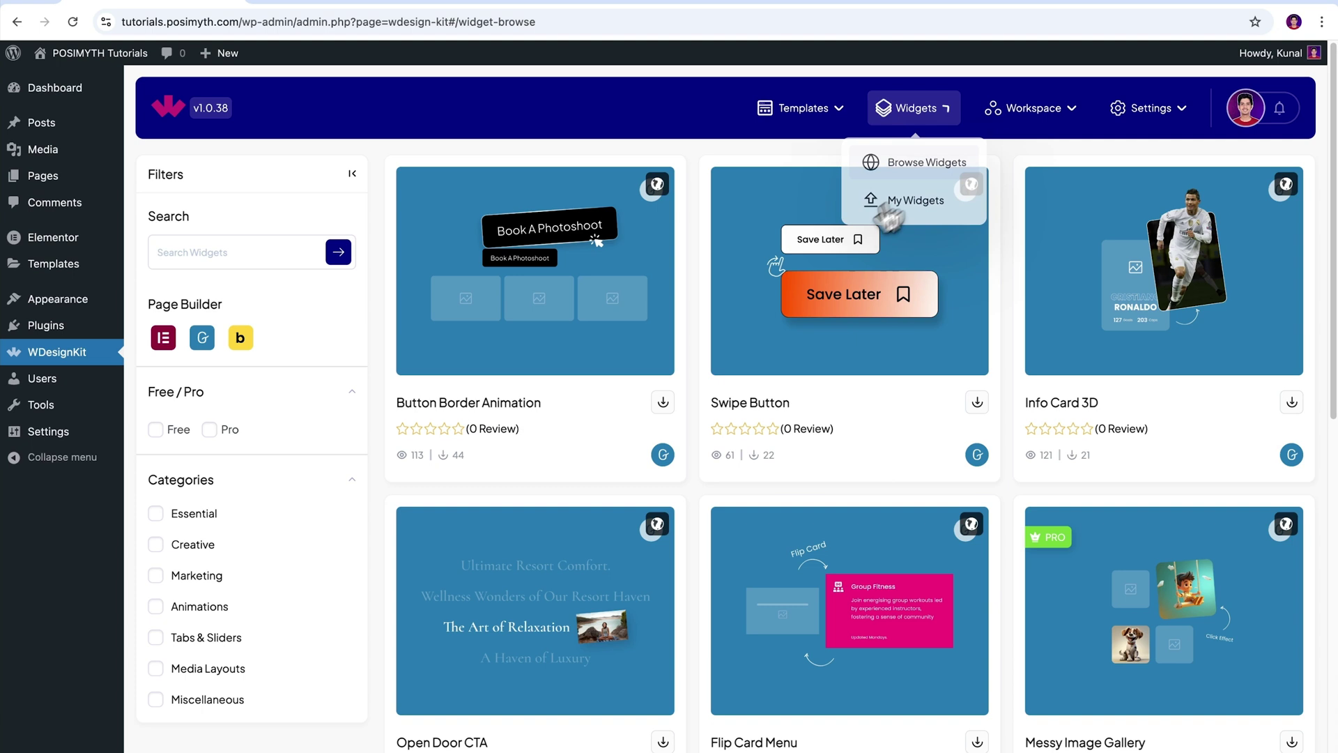
pyautogui.click(230, 262)
pyautogui.write('Scroll to top')
pyautogui.click(338, 254)
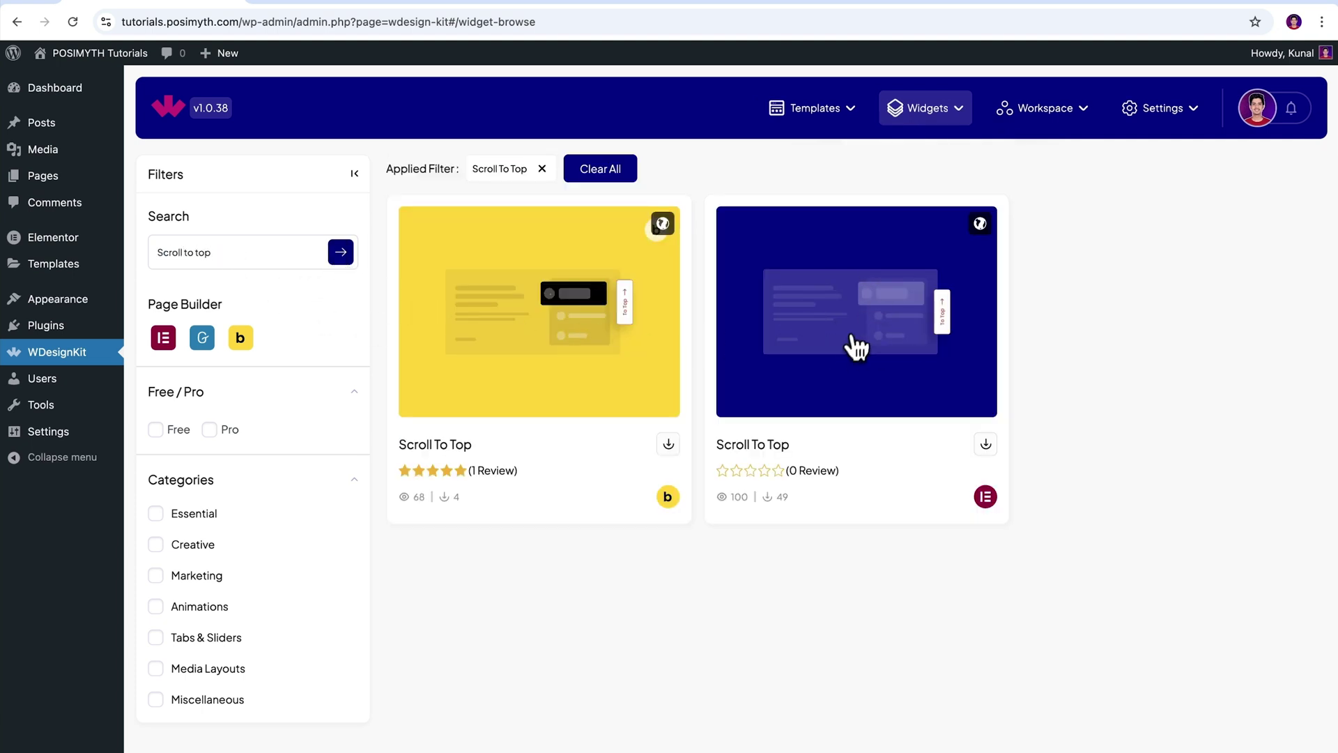
# Download the Elementor Scroll To Top widget and confirm it appears under My Widgets.
pyautogui.moveTo(715, 450); pyautogui.dragTo(798, 450)
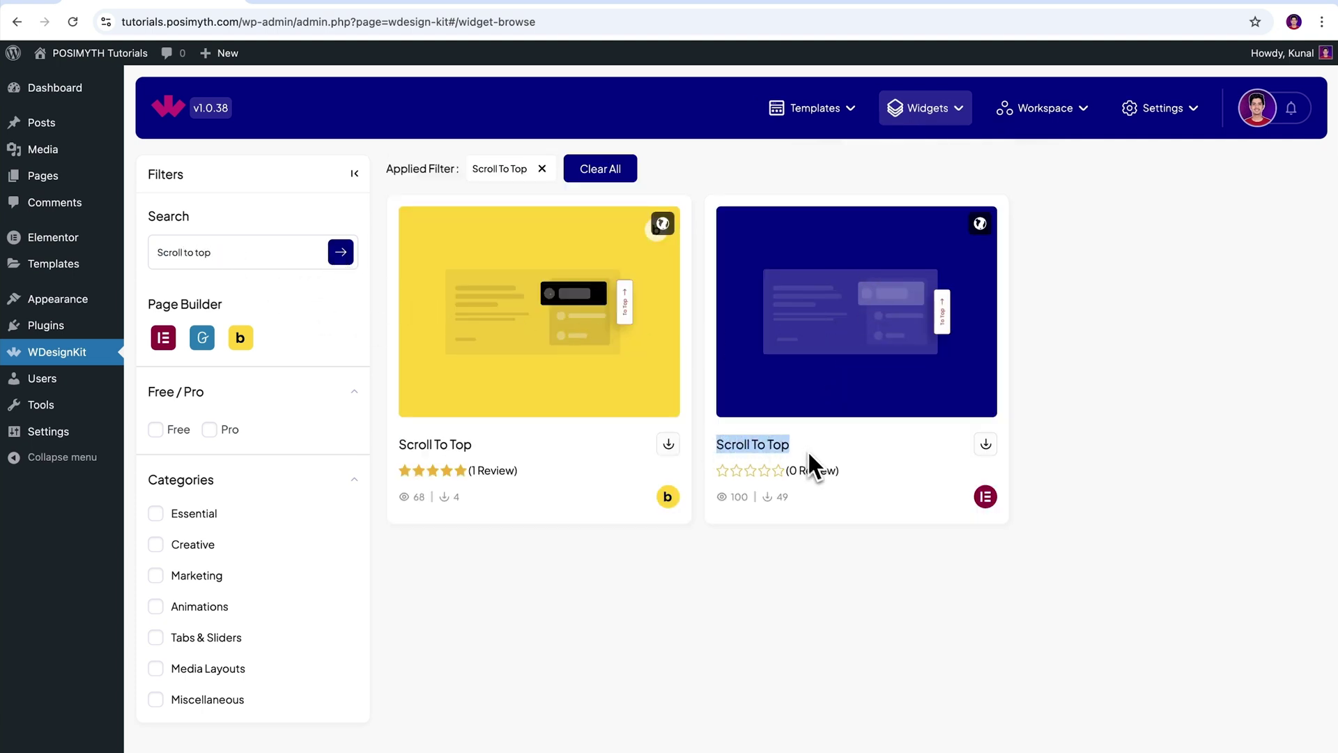
pyautogui.click(986, 444)
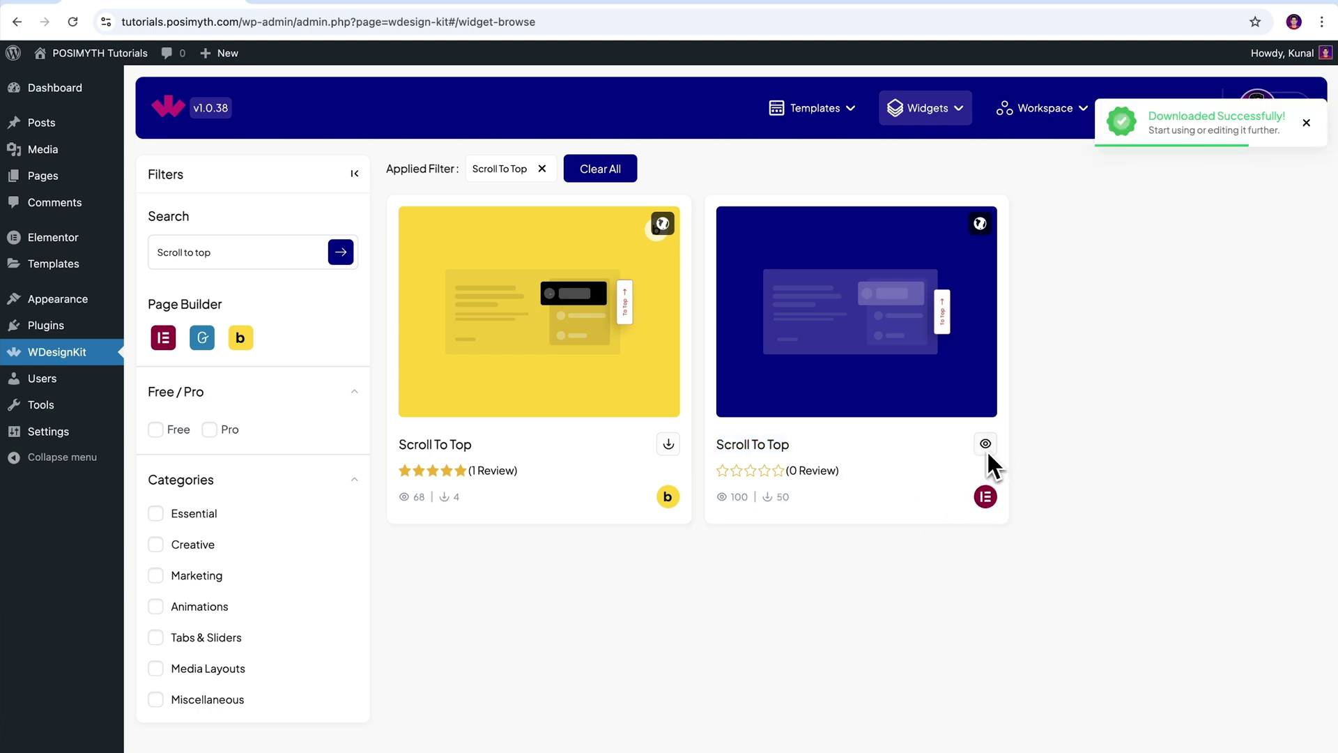
pyautogui.moveTo(920, 132)
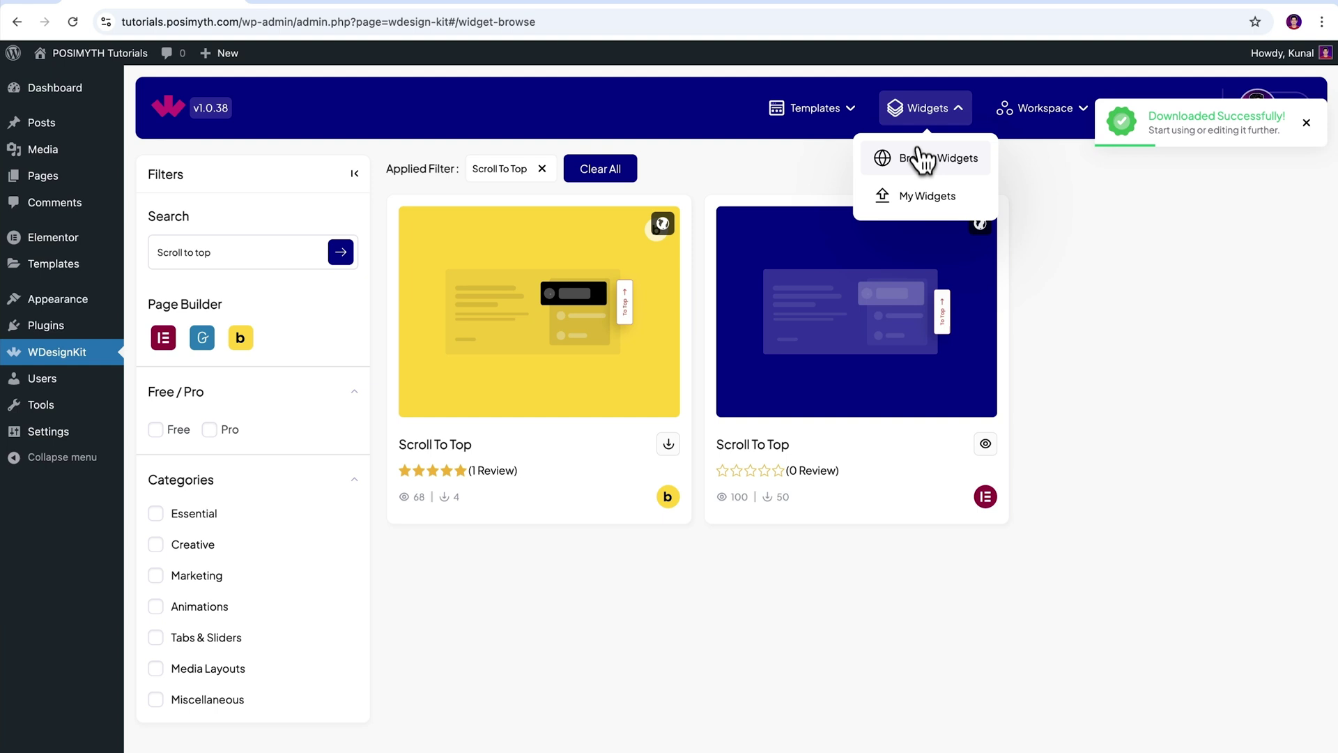
pyautogui.click(926, 200)
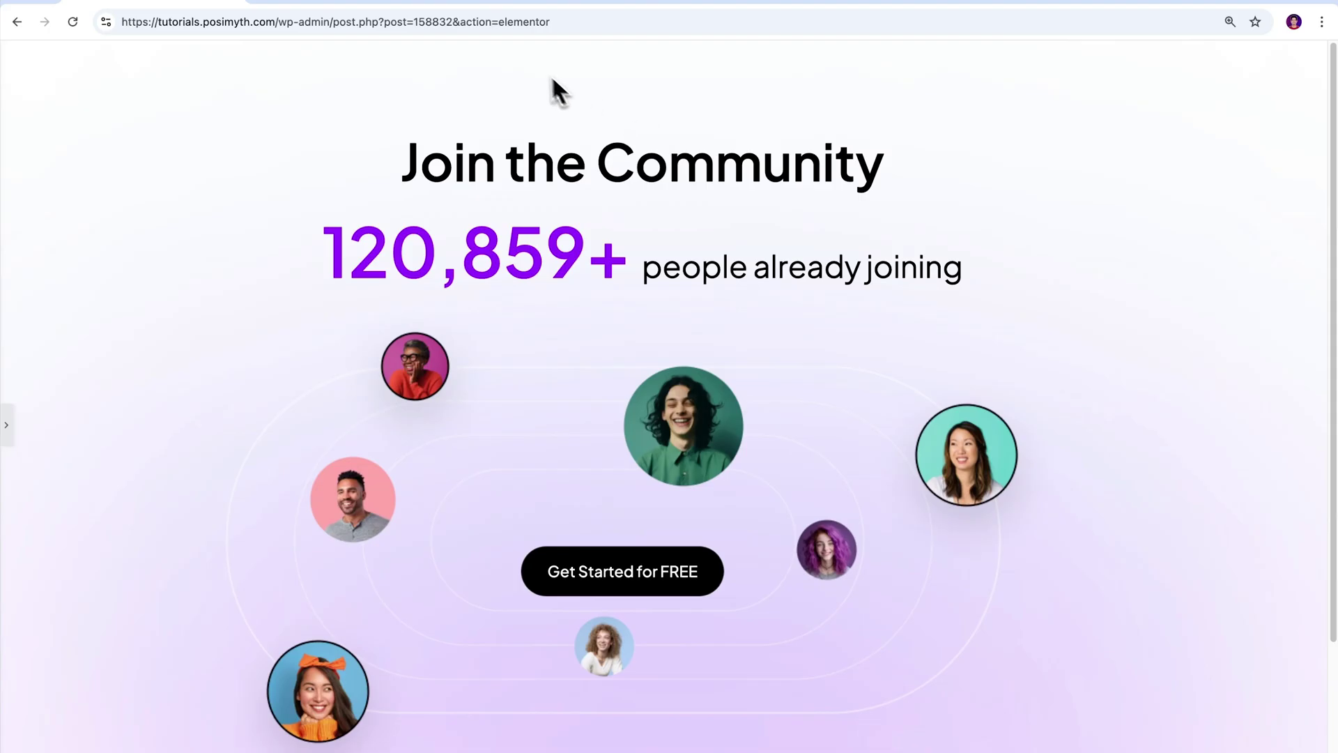
# Open the Scroll To Top page in Elementor, drop the Scroll to Top widget into the container, and open its settings.
pyautogui.doubleClick(523, 23)
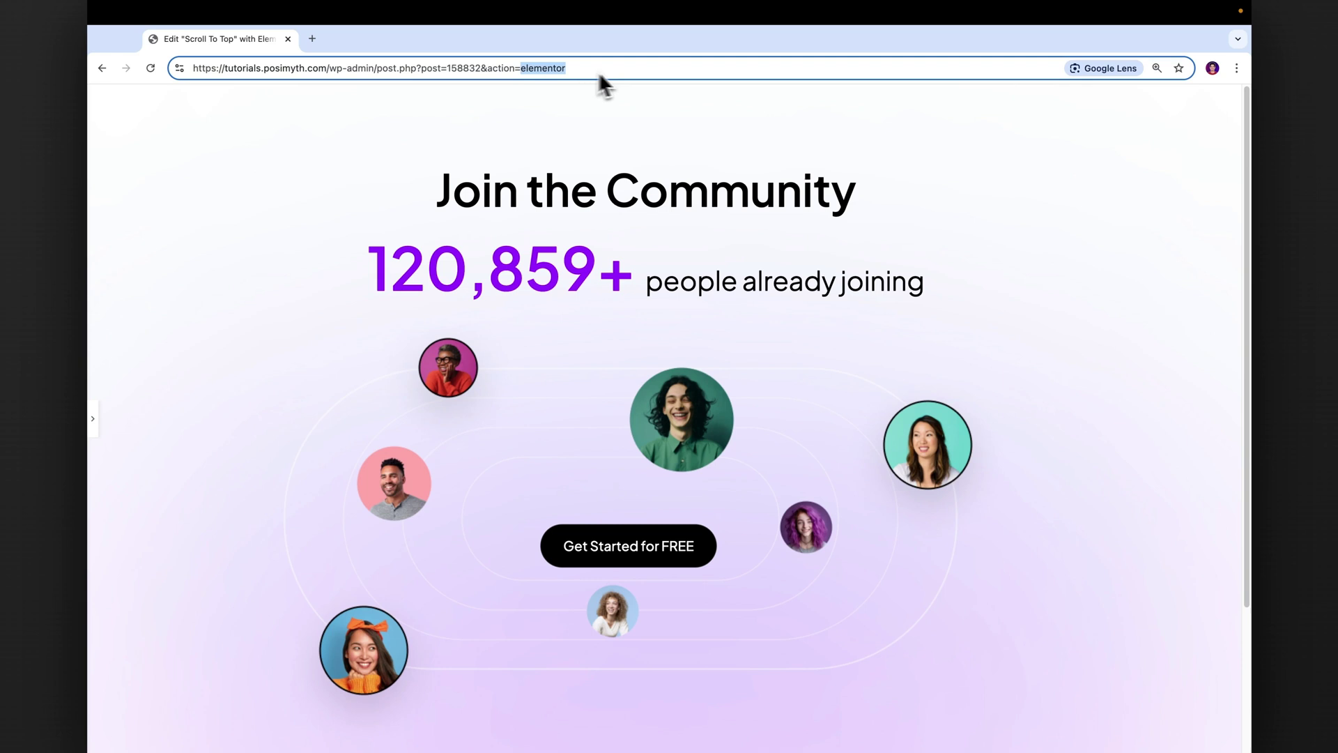
pyautogui.click(93, 418)
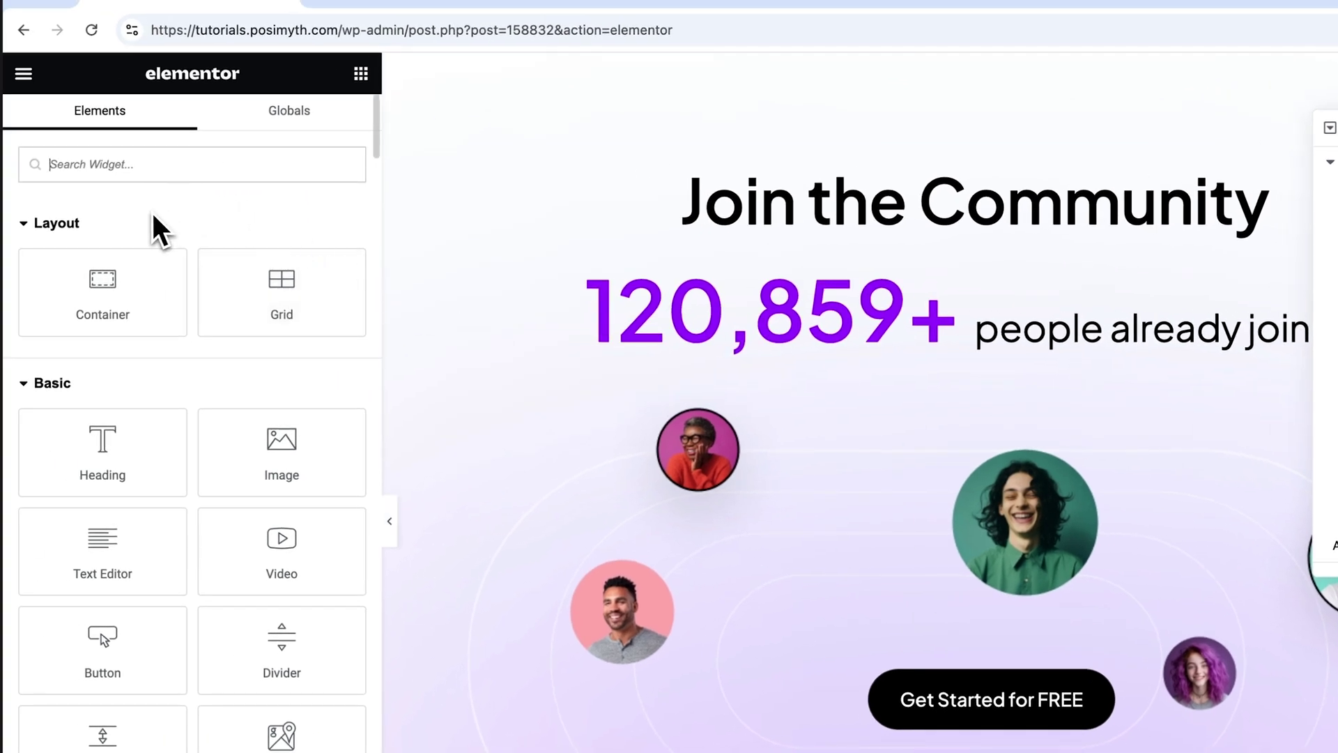
pyautogui.write('Scroll to to')
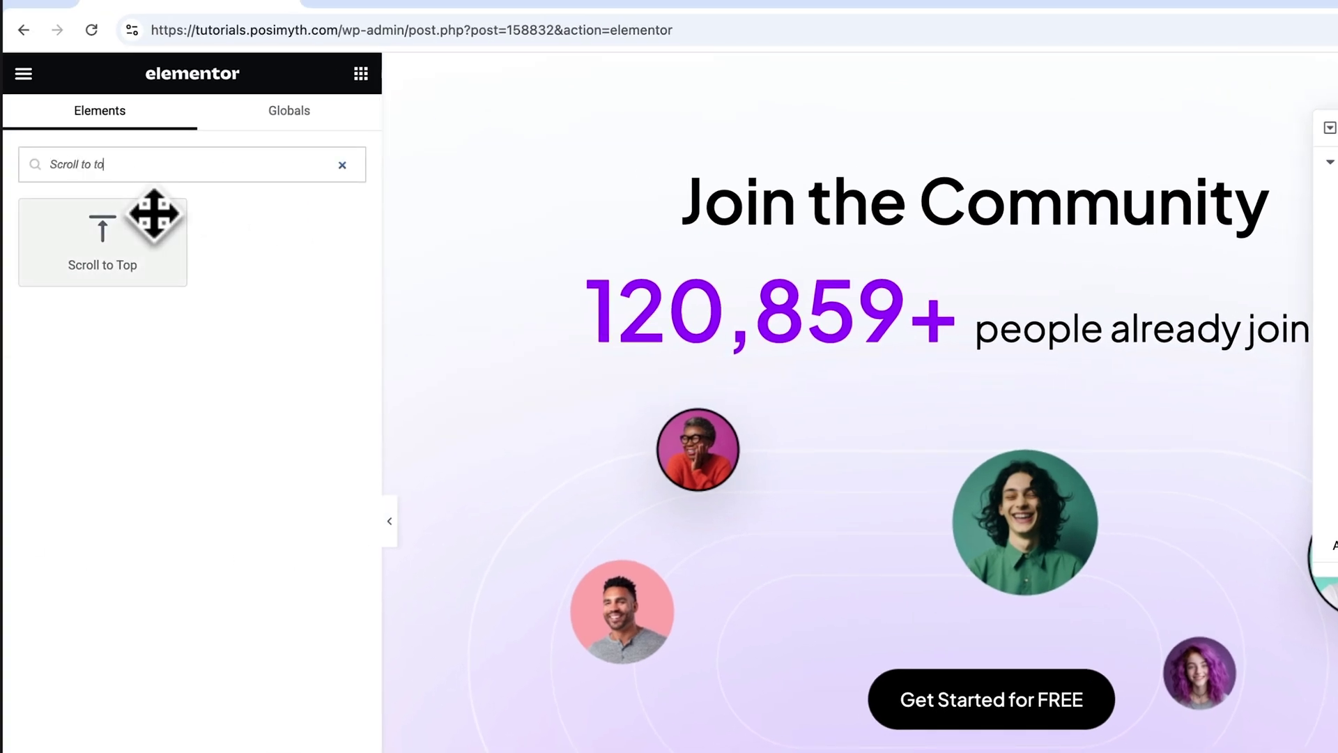
pyautogui.write('p')
pyautogui.moveTo(107, 239); pyautogui.dragTo(883, 440)
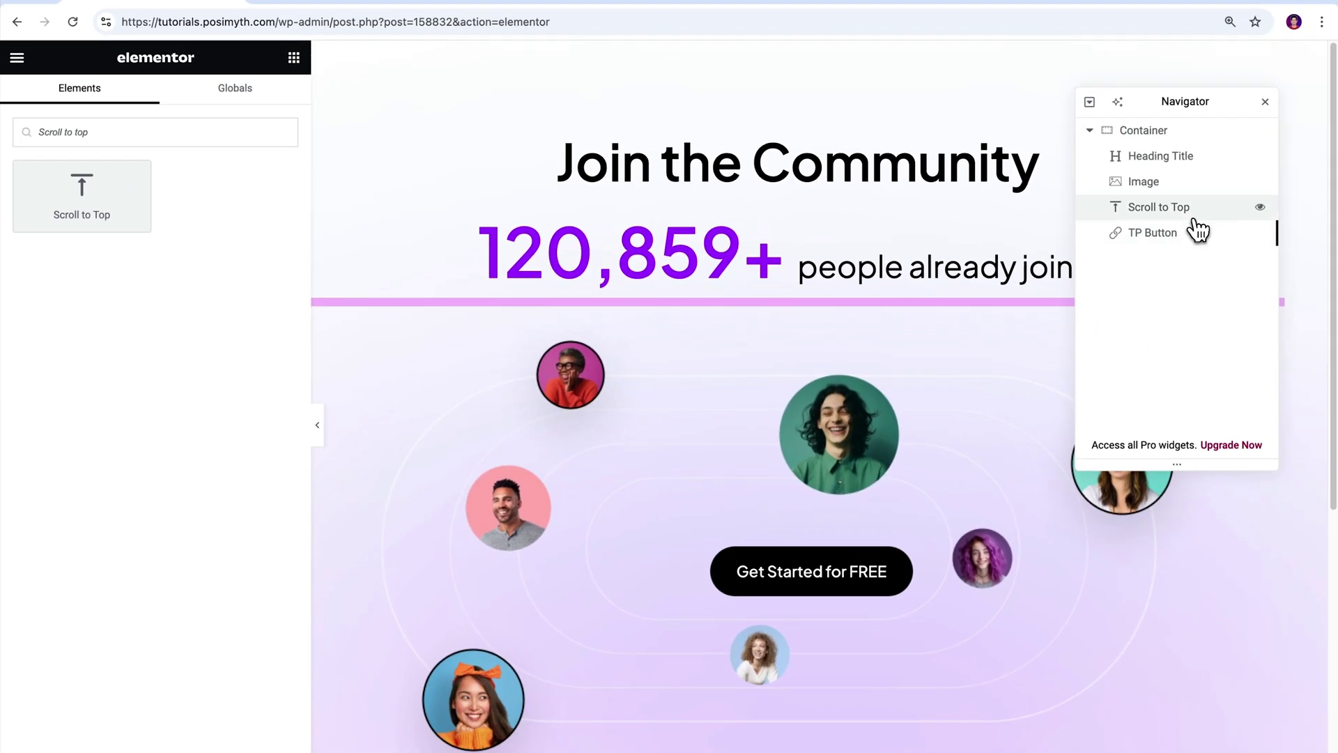
pyautogui.click(1193, 219)
pyautogui.click(1265, 105)
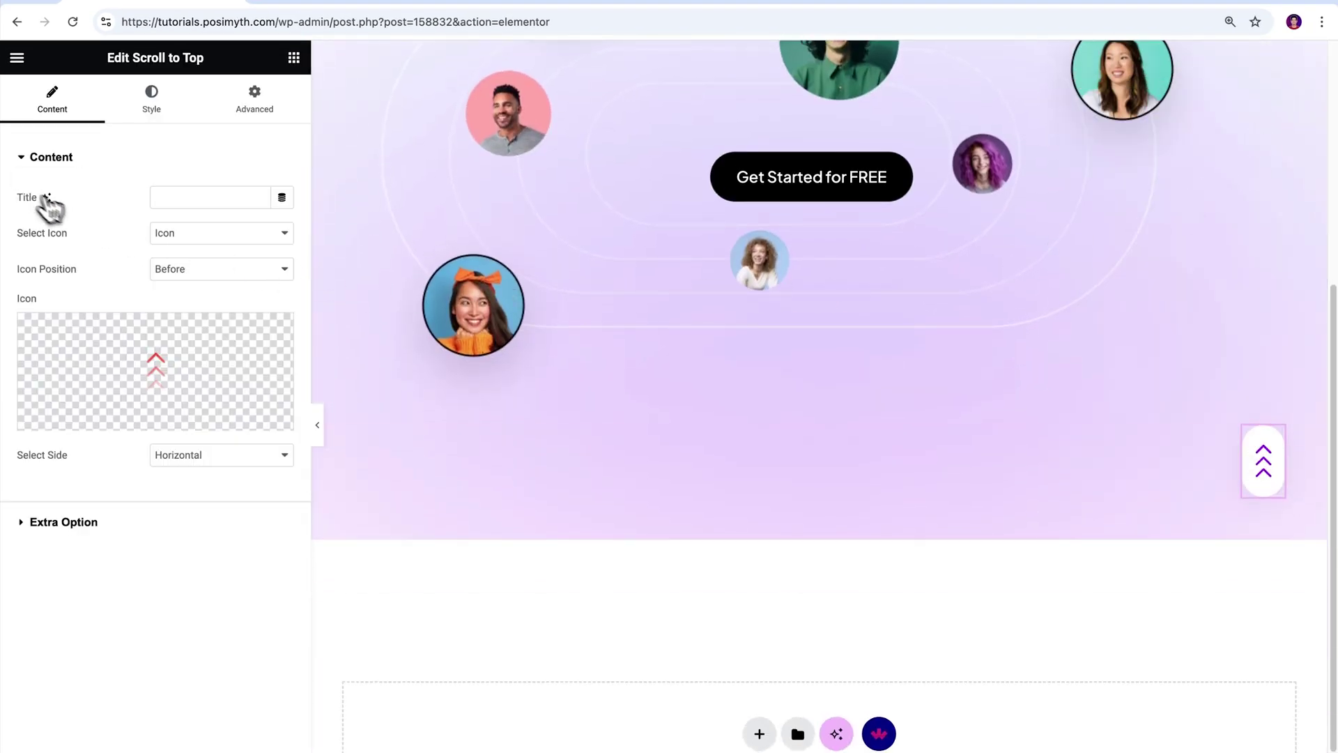
# Enter 'Up!' as the button title and keep Icon as its icon type.
pyautogui.click(26, 166)
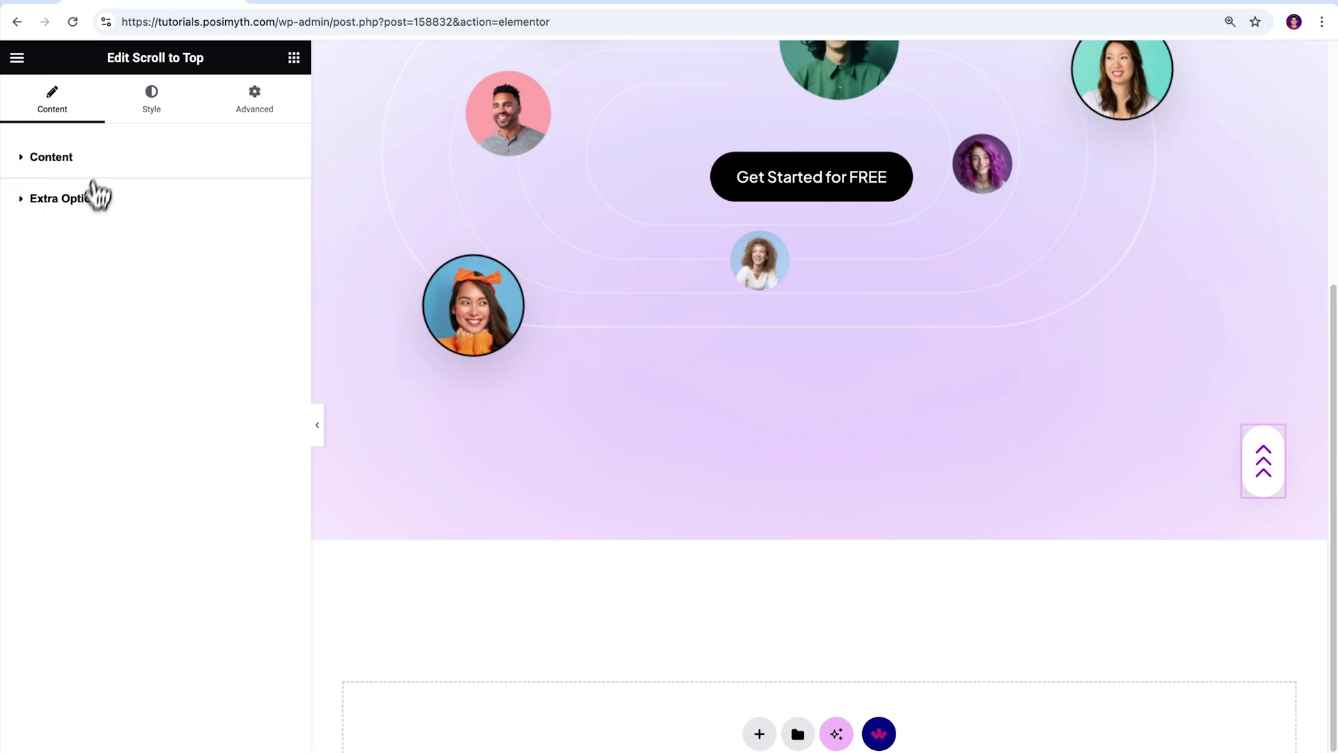
pyautogui.click(29, 166)
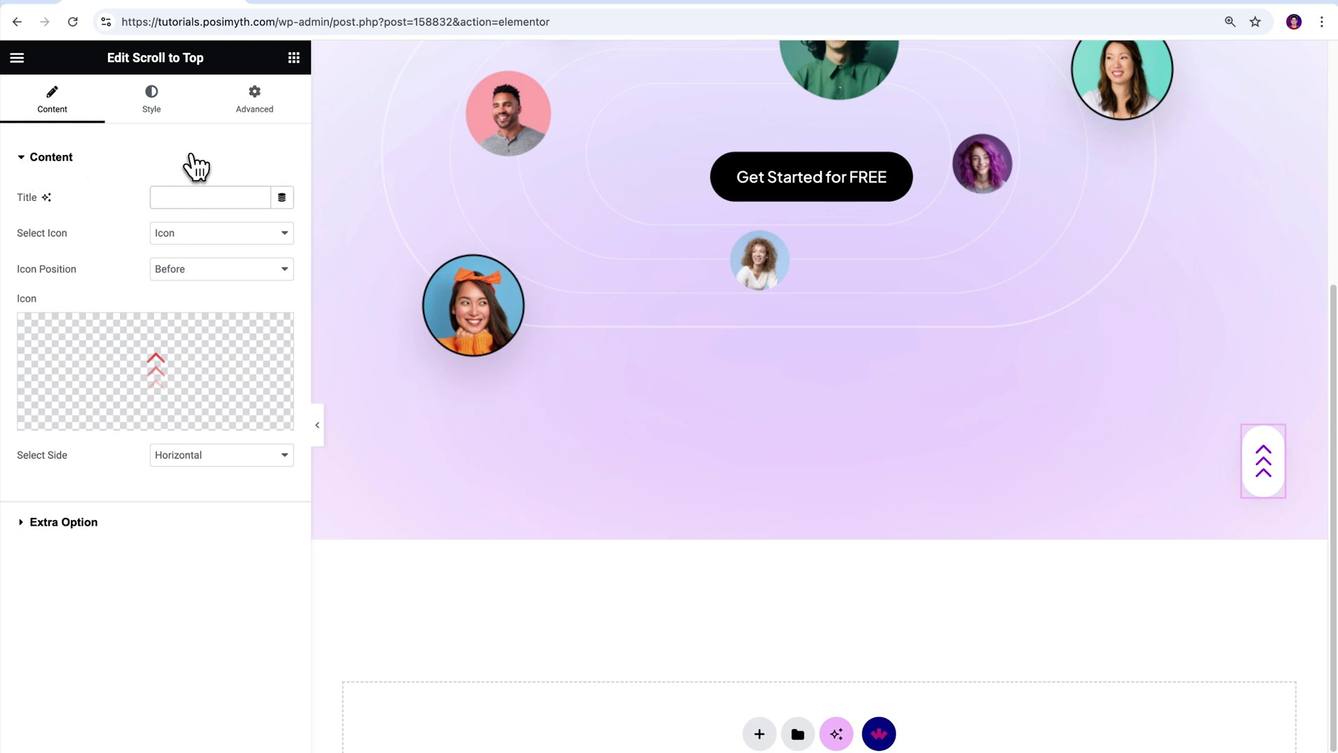
pyautogui.write('Up!')
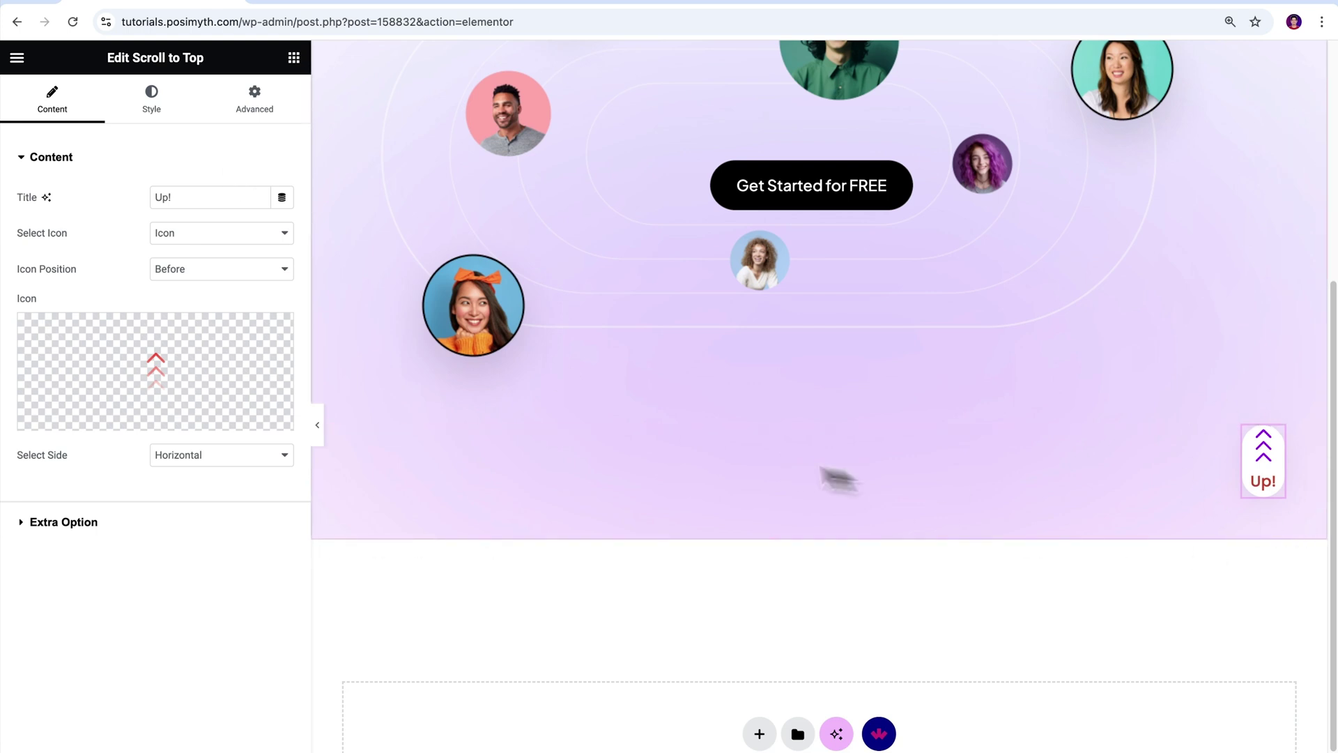
pyautogui.click(286, 236)
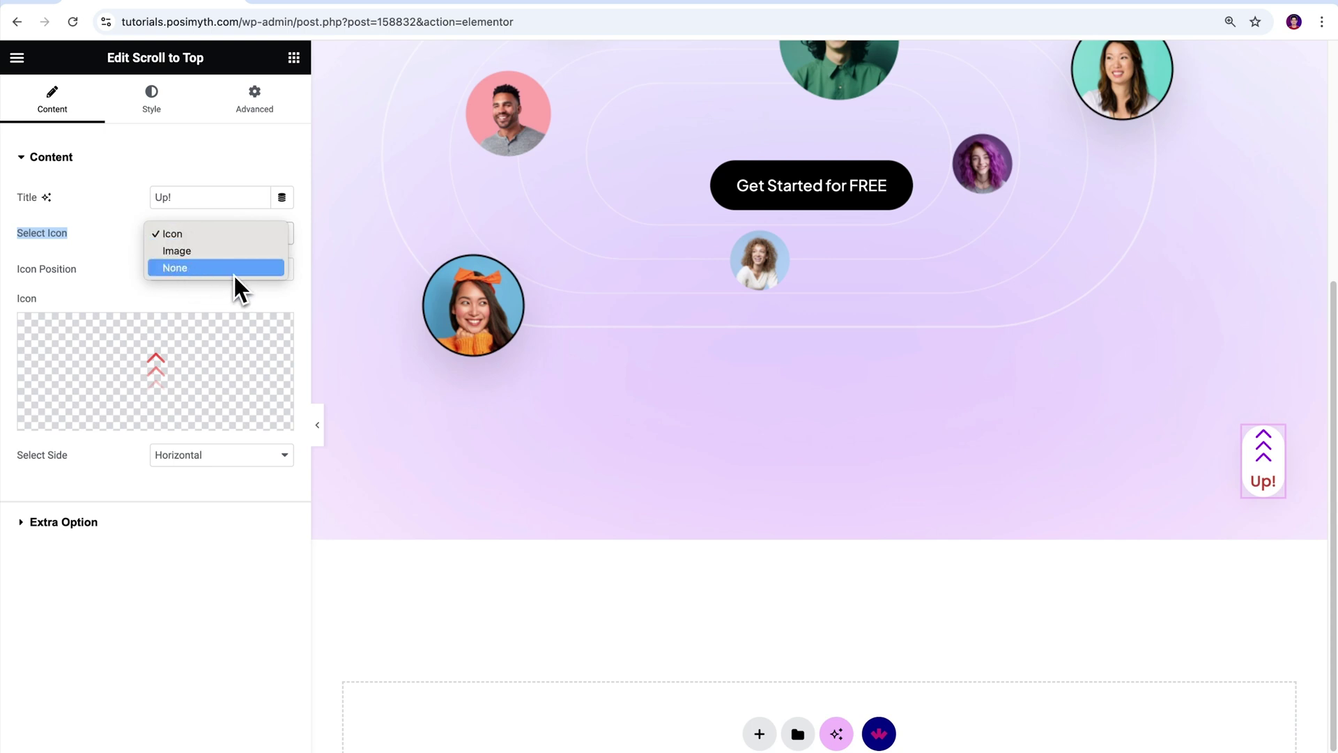
pyautogui.click(196, 237)
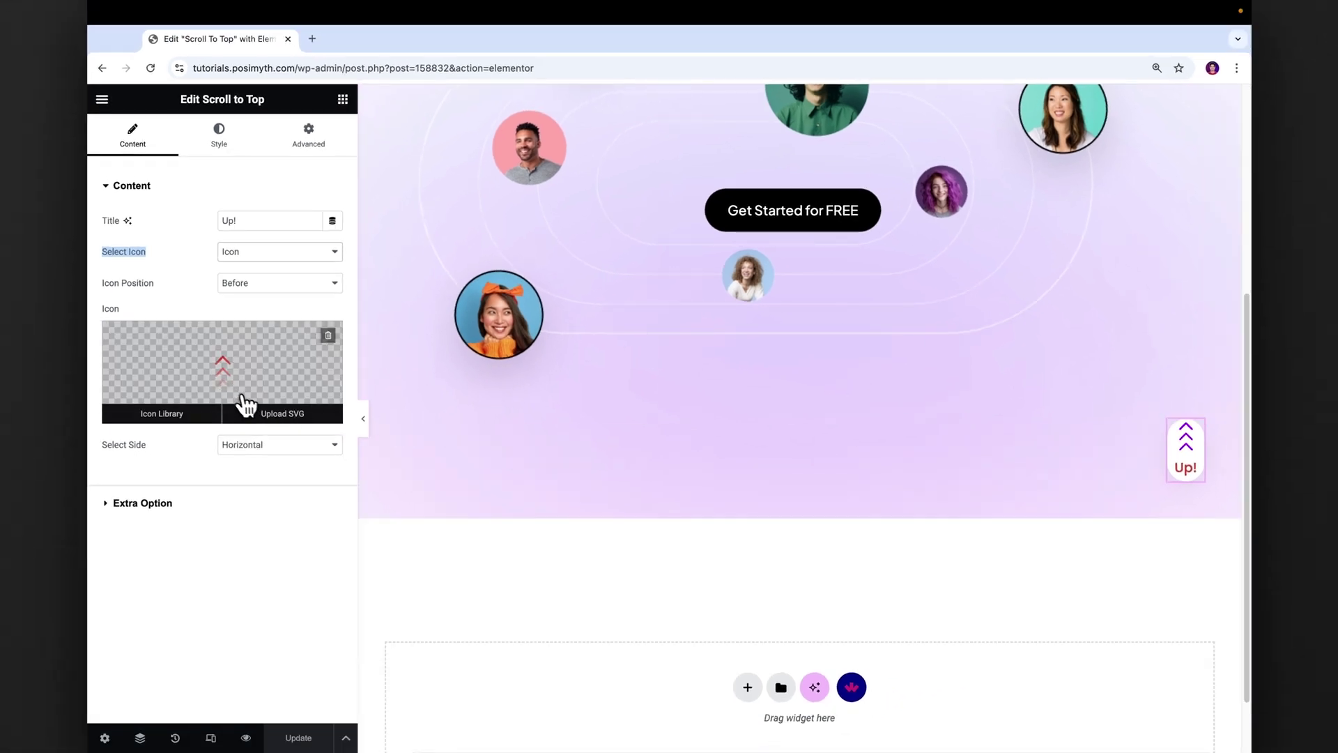
# Insert the chevron SVG as the button icon, glance at the Icon Library, and set Select Side to Vertical.
pyautogui.click(278, 422)
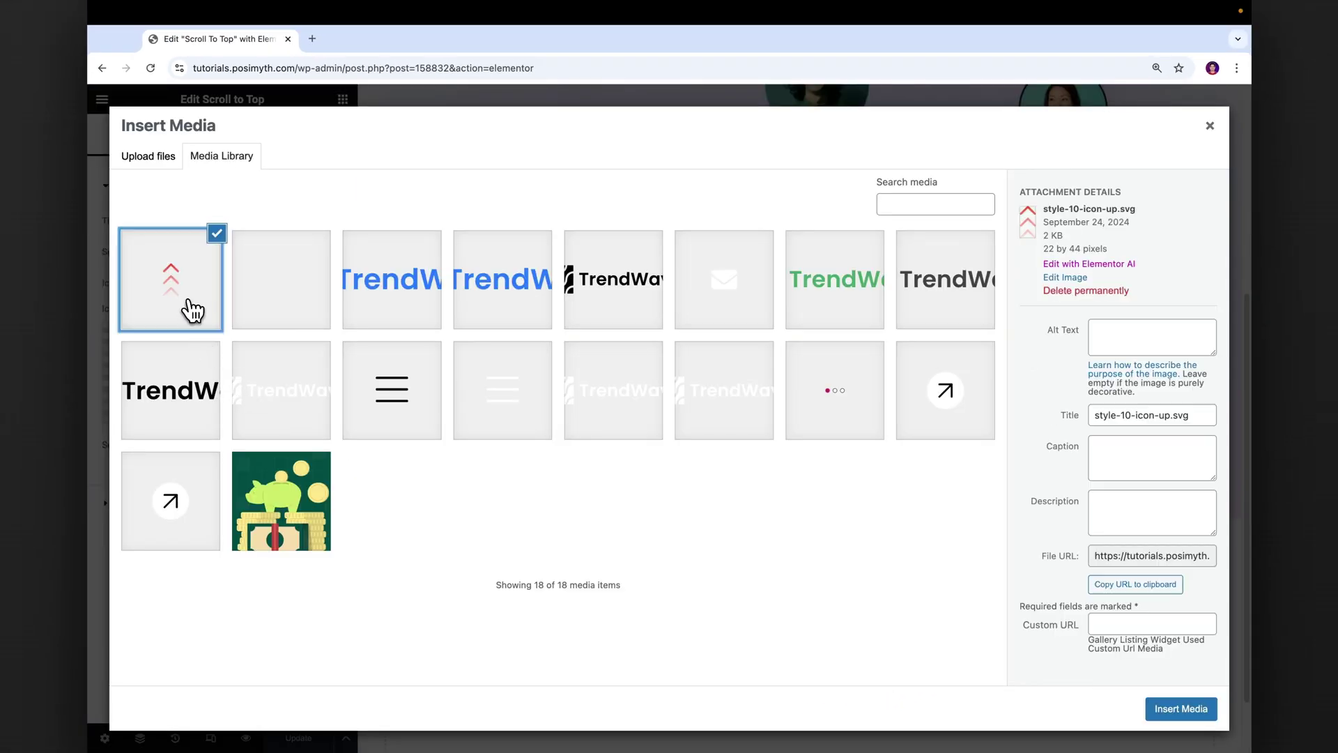
pyautogui.click(1179, 709)
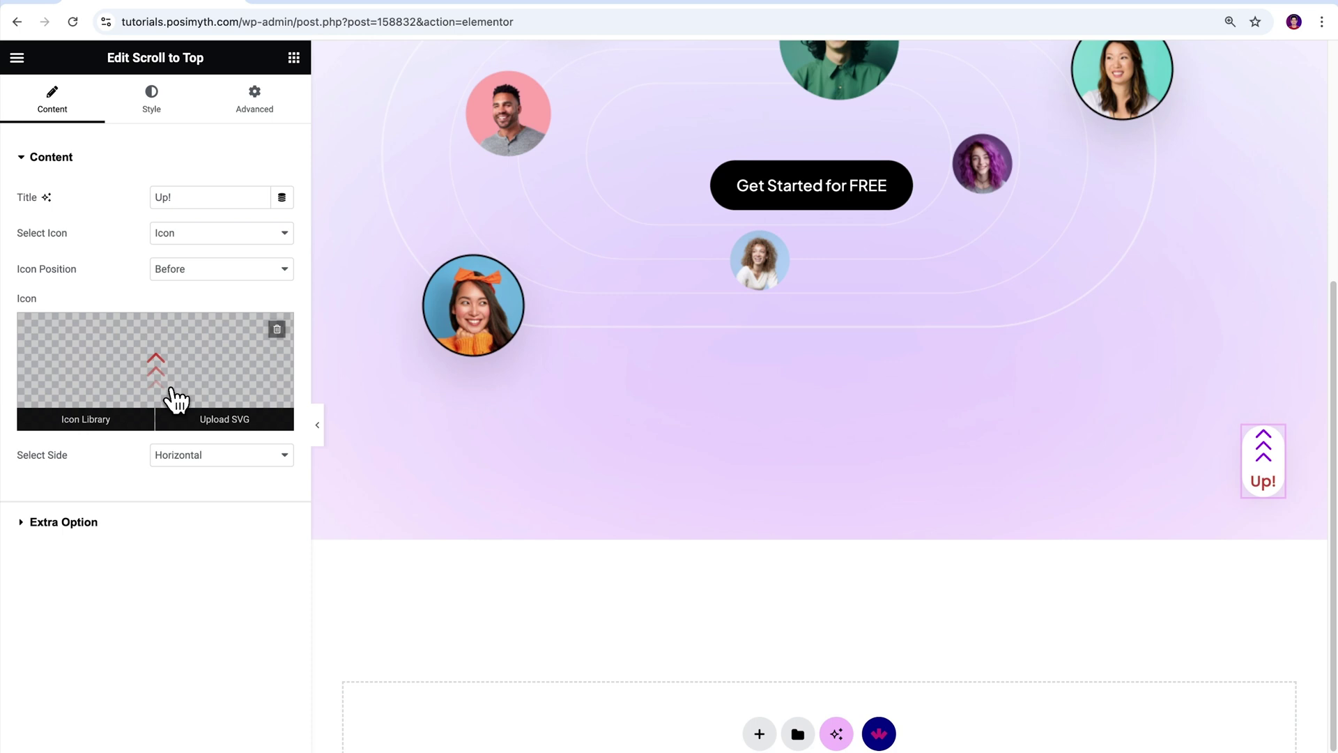
pyautogui.click(98, 421)
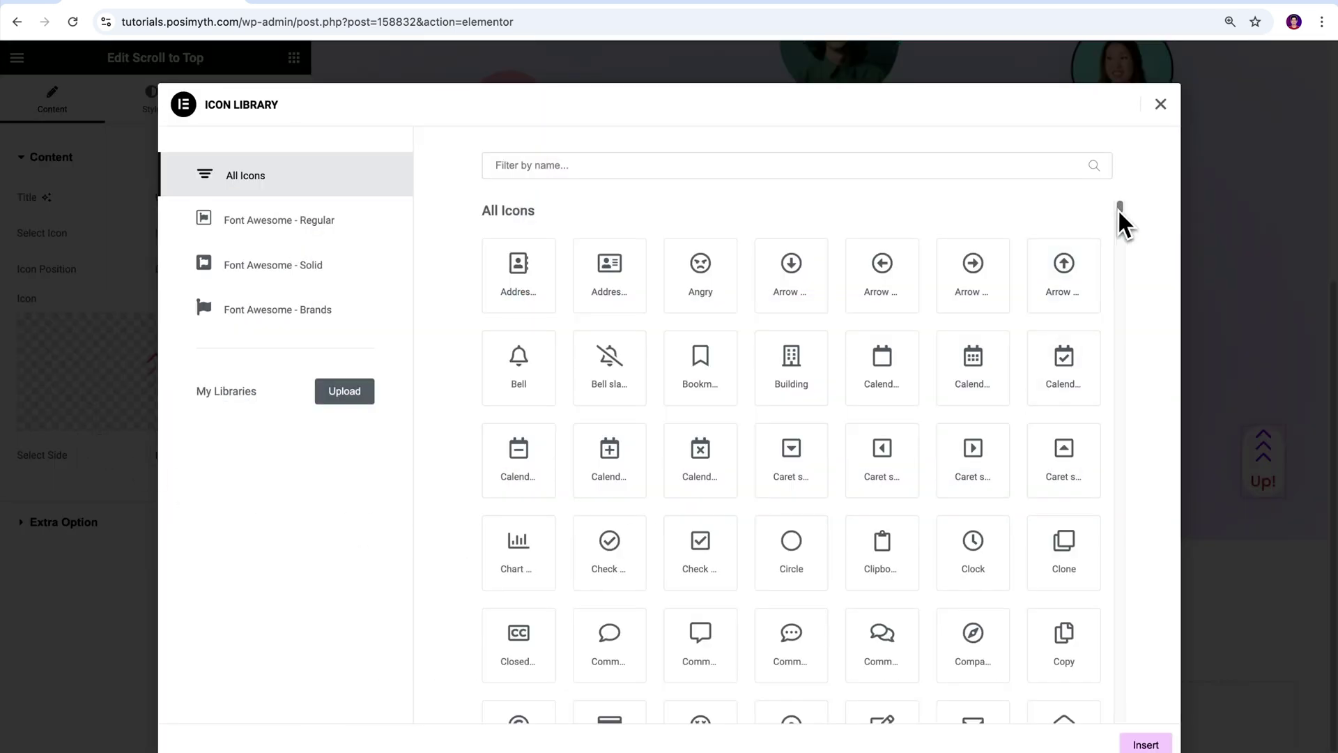
pyautogui.moveTo(1121, 213)
pyautogui.mouseDown()
pyautogui.moveTo(1126, 290)
pyautogui.moveTo(1126, 209)
pyautogui.mouseUp()
pyautogui.click(1160, 104)
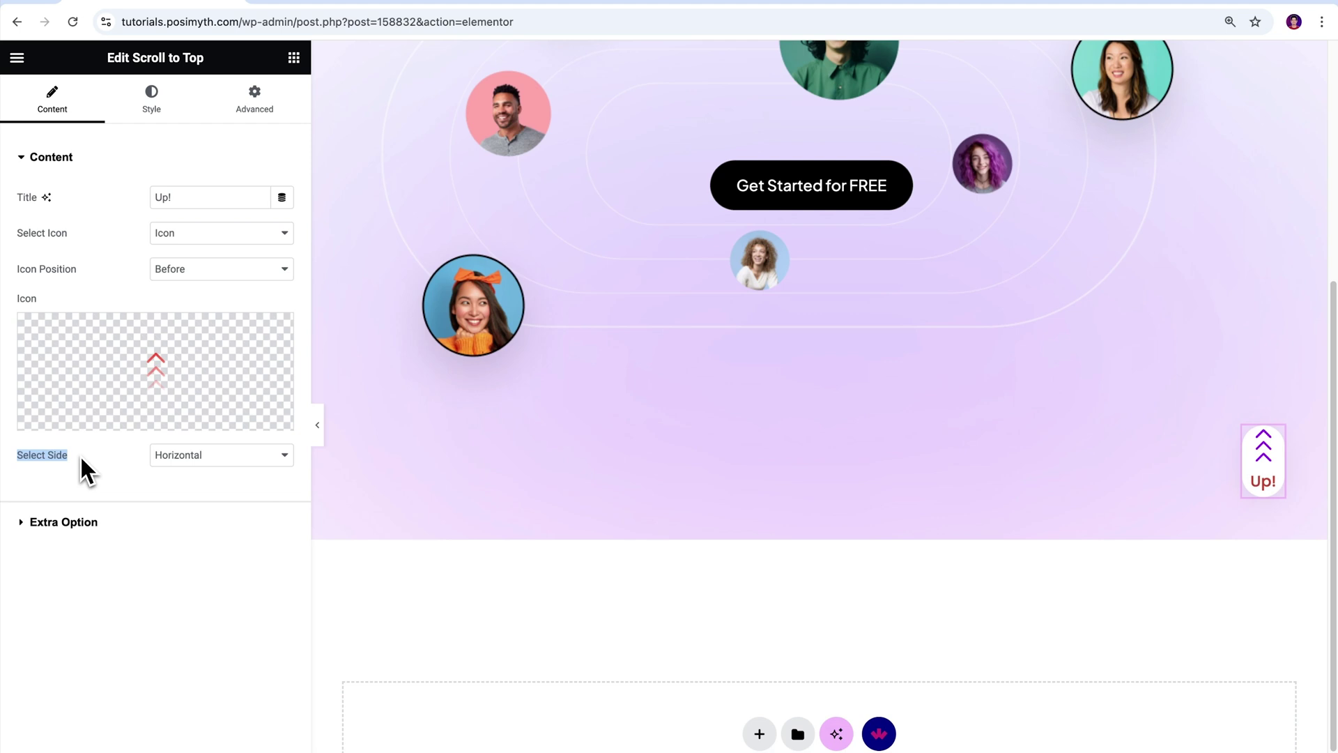
pyautogui.click(282, 465)
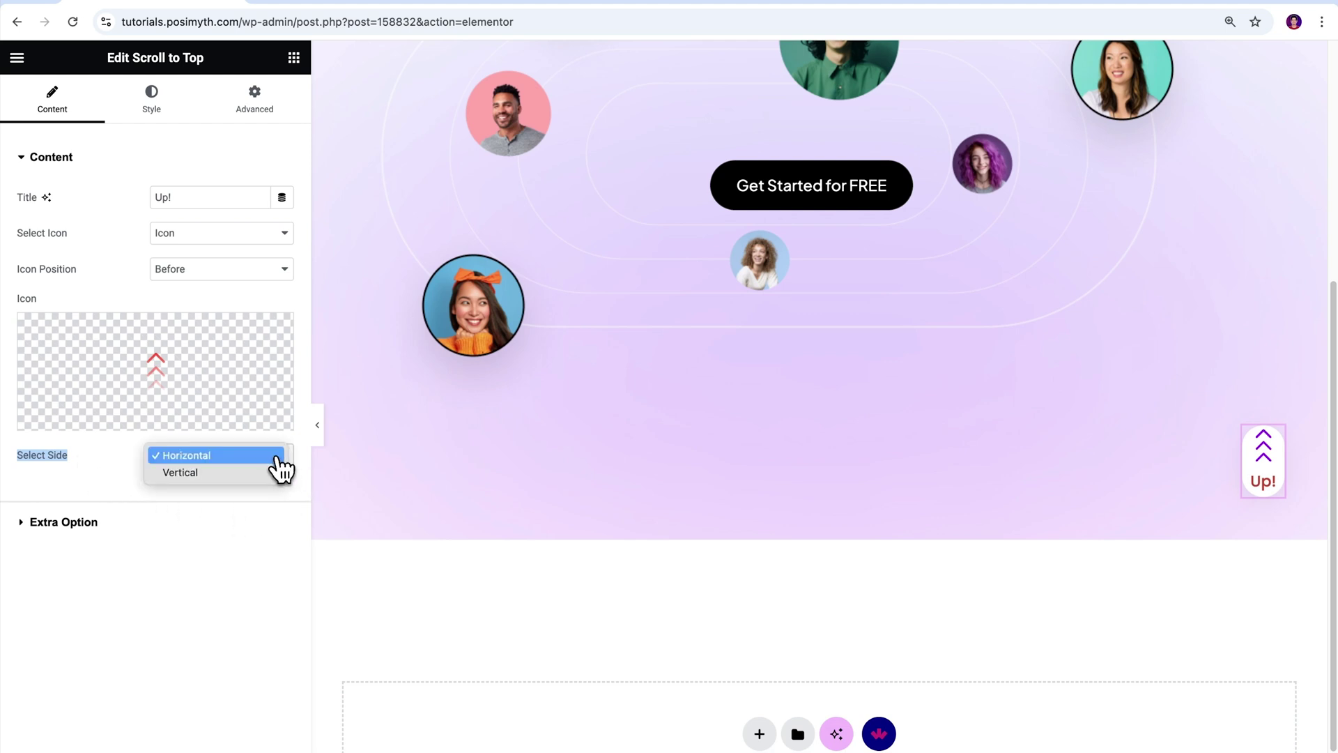
pyautogui.click(252, 473)
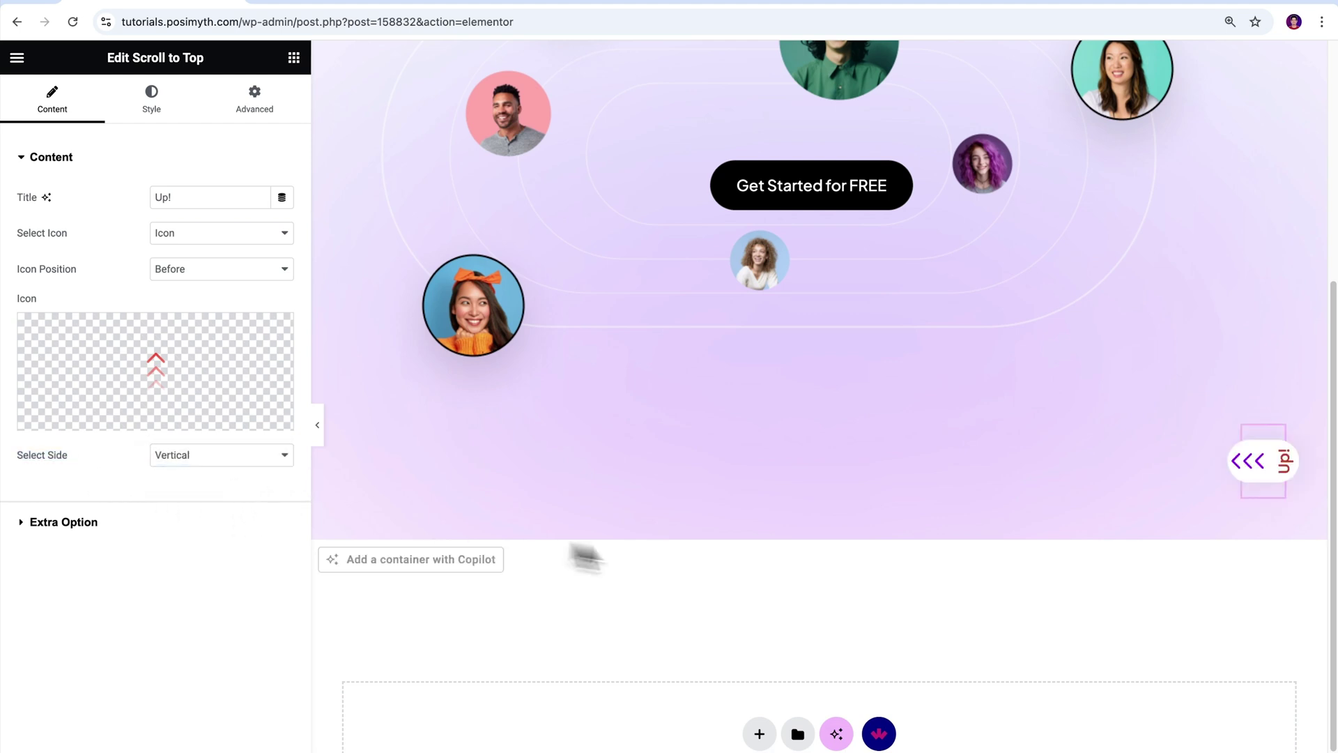
# Set Select Side back to Horizontal and clear the 'Up!' title.
pyautogui.click(283, 460)
pyautogui.click(236, 441)
pyautogui.moveTo(178, 197); pyautogui.dragTo(122, 199)
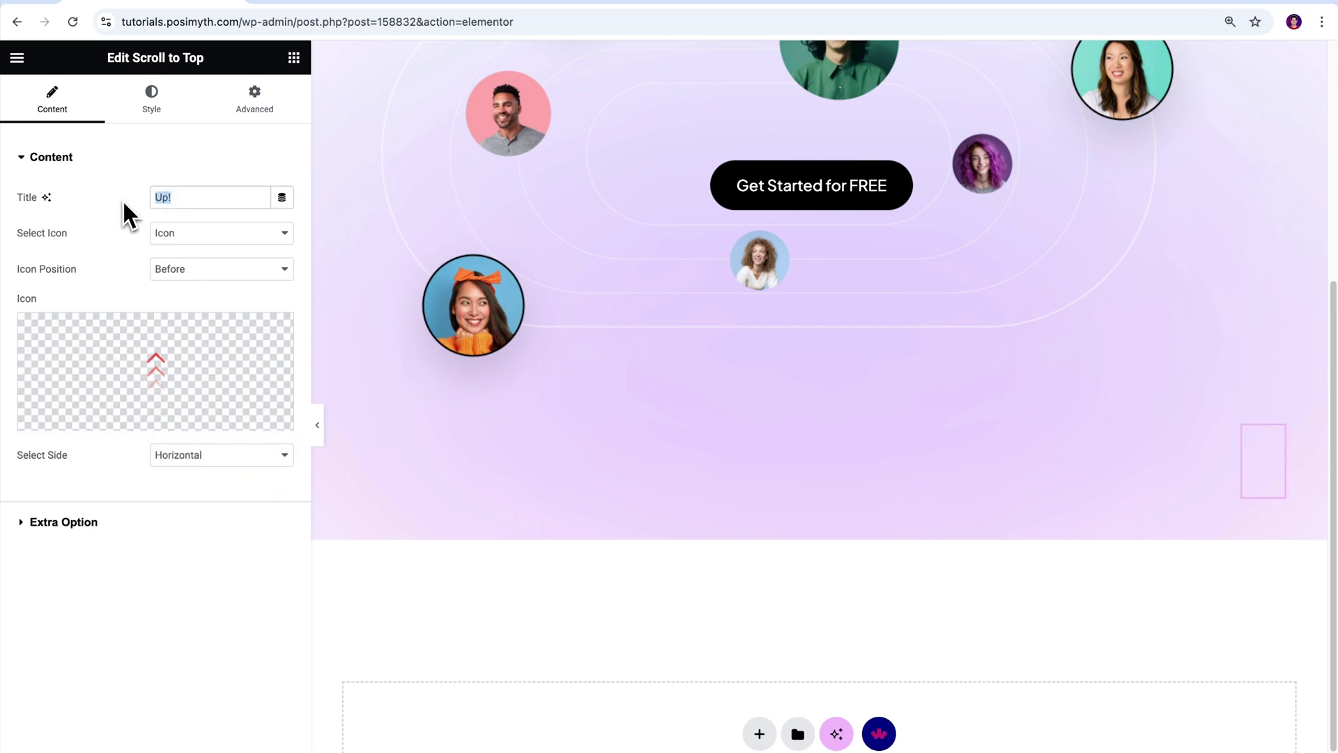
pyautogui.click(22, 161)
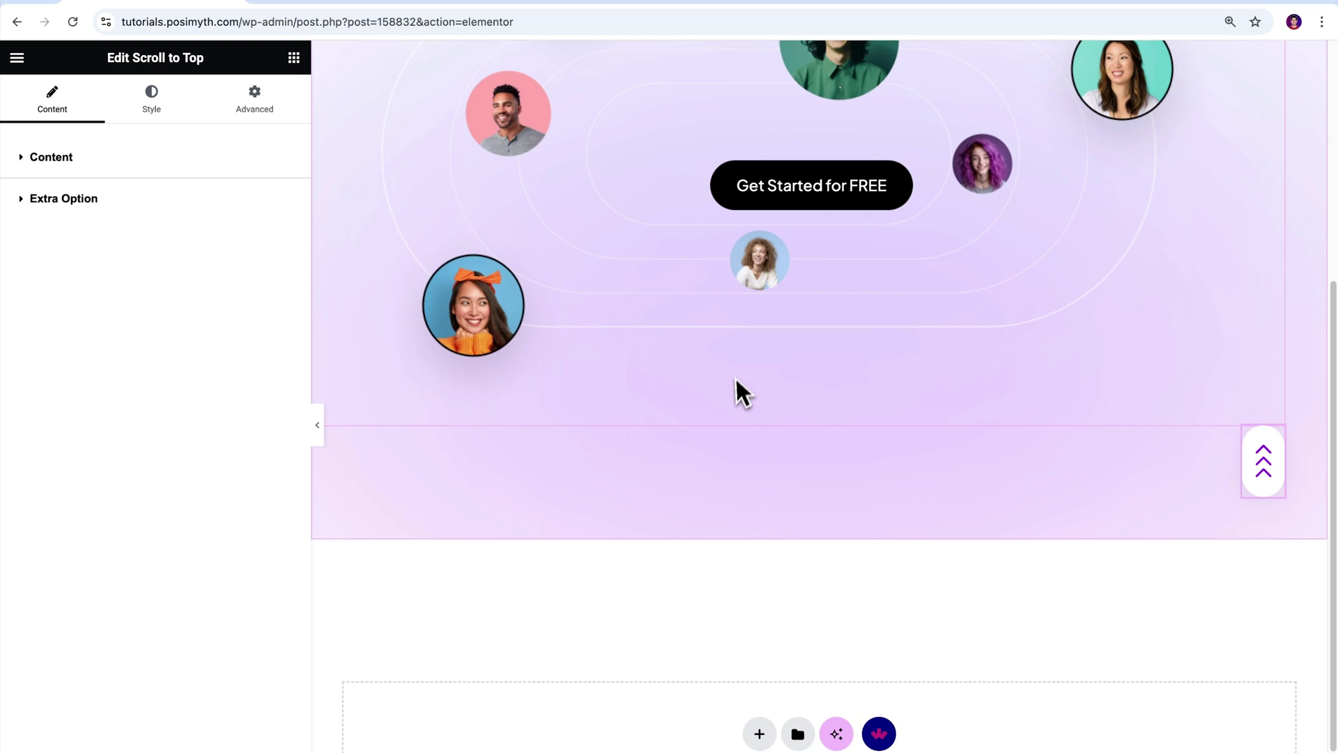
# Test the scroll-up button on the canvas twice, then expand the Extra Option section.
pyautogui.click(1265, 475)
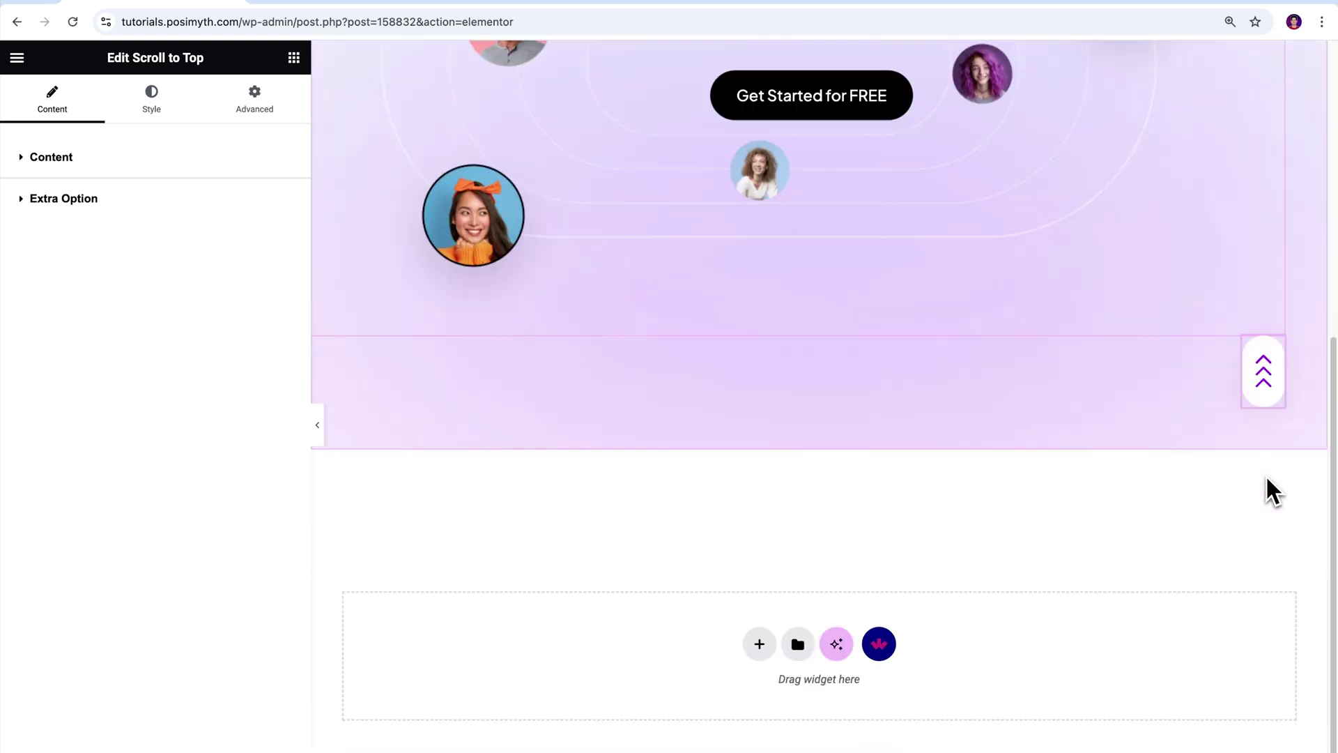
pyautogui.click(1265, 475)
pyautogui.scroll(-3, 1265, 476)
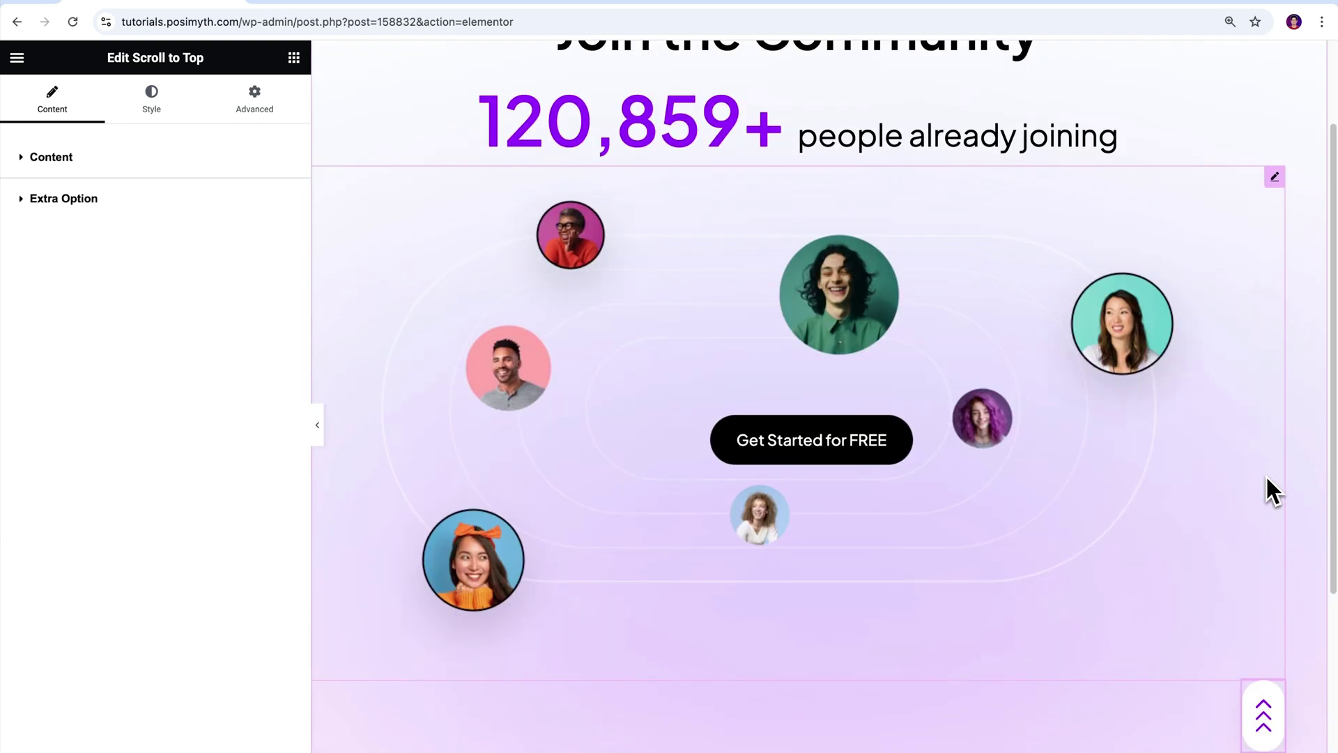
pyautogui.scroll(-3, 1265, 474)
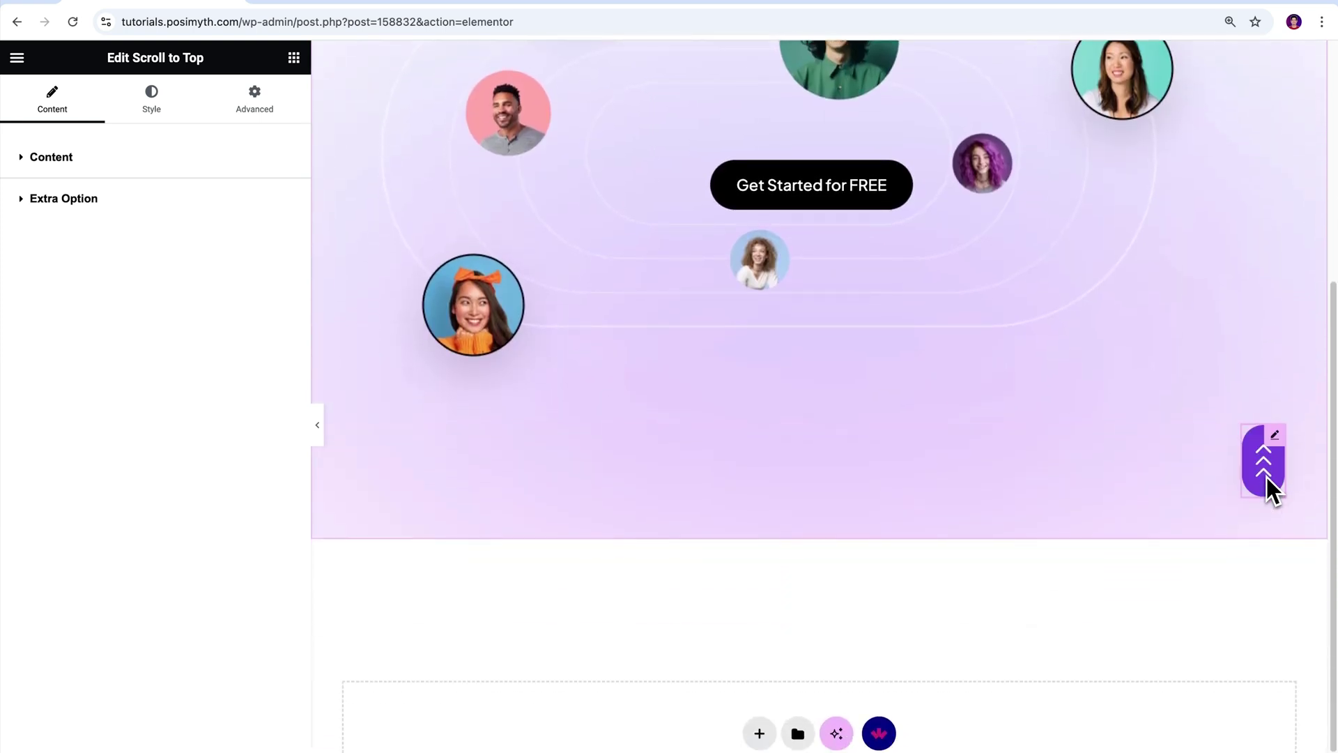
pyautogui.click(30, 209)
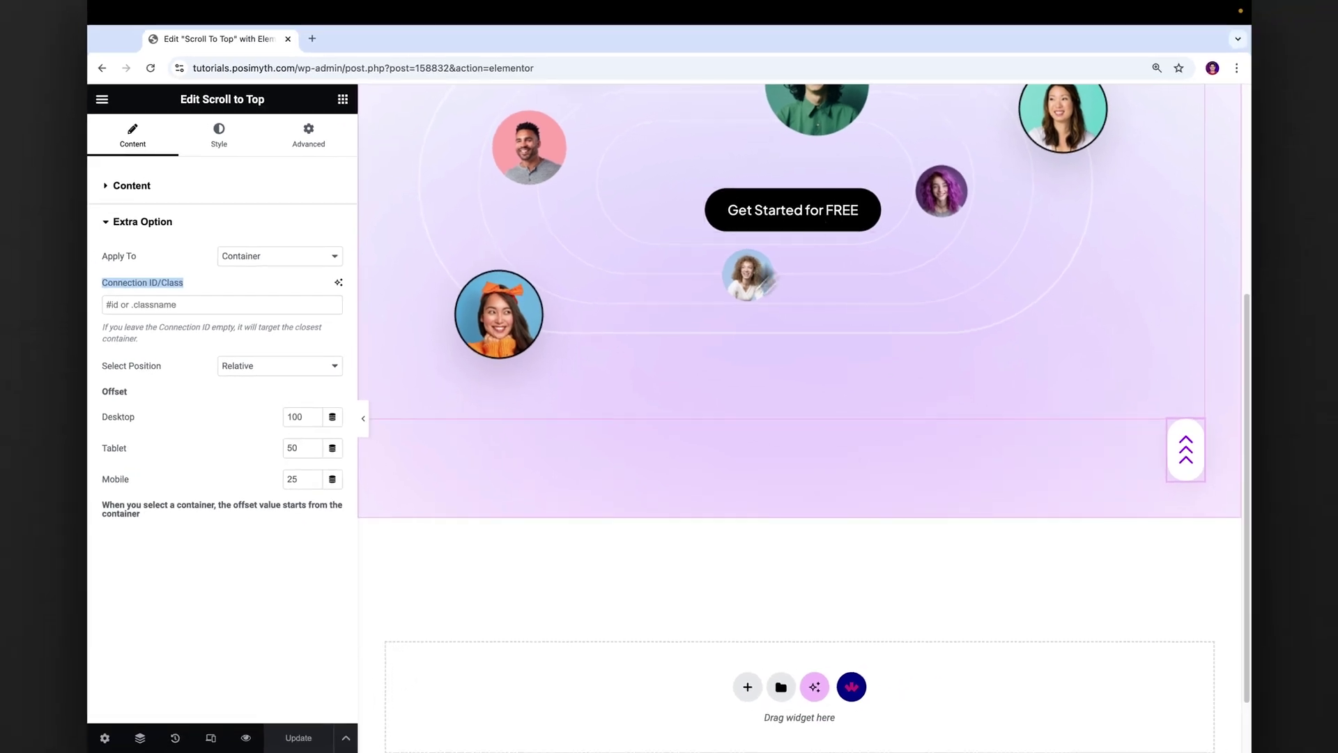
# Move the Navigator aside and select the Join the Community container in it.
pyautogui.click(140, 737)
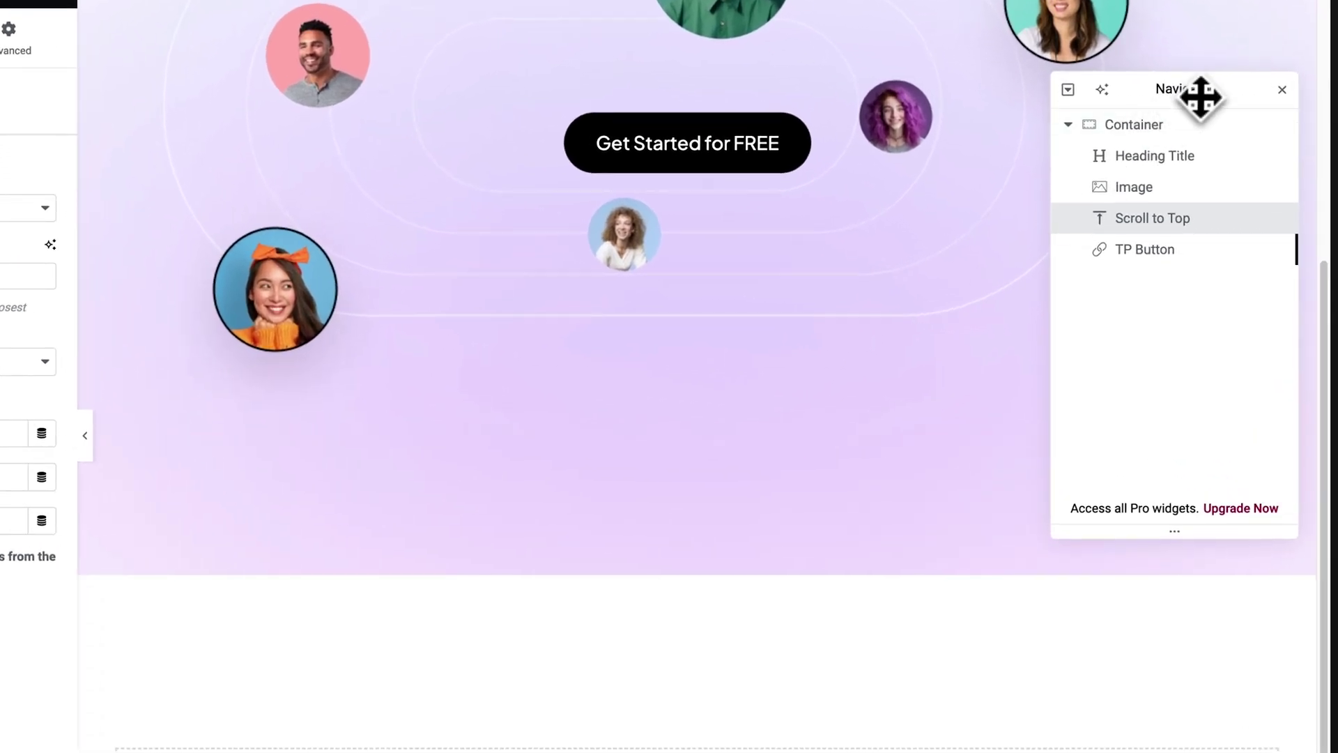
pyautogui.moveTo(1159, 178); pyautogui.dragTo(1137, 152)
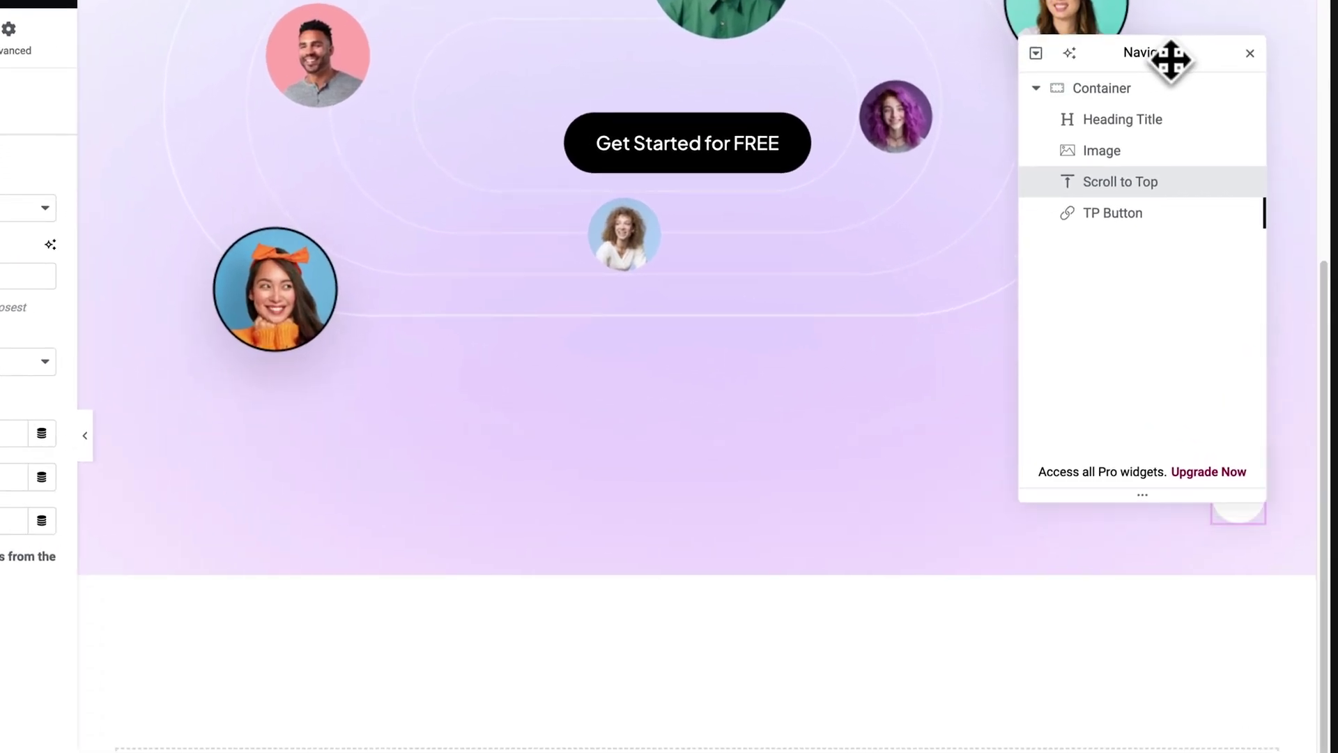
pyautogui.click(1036, 88)
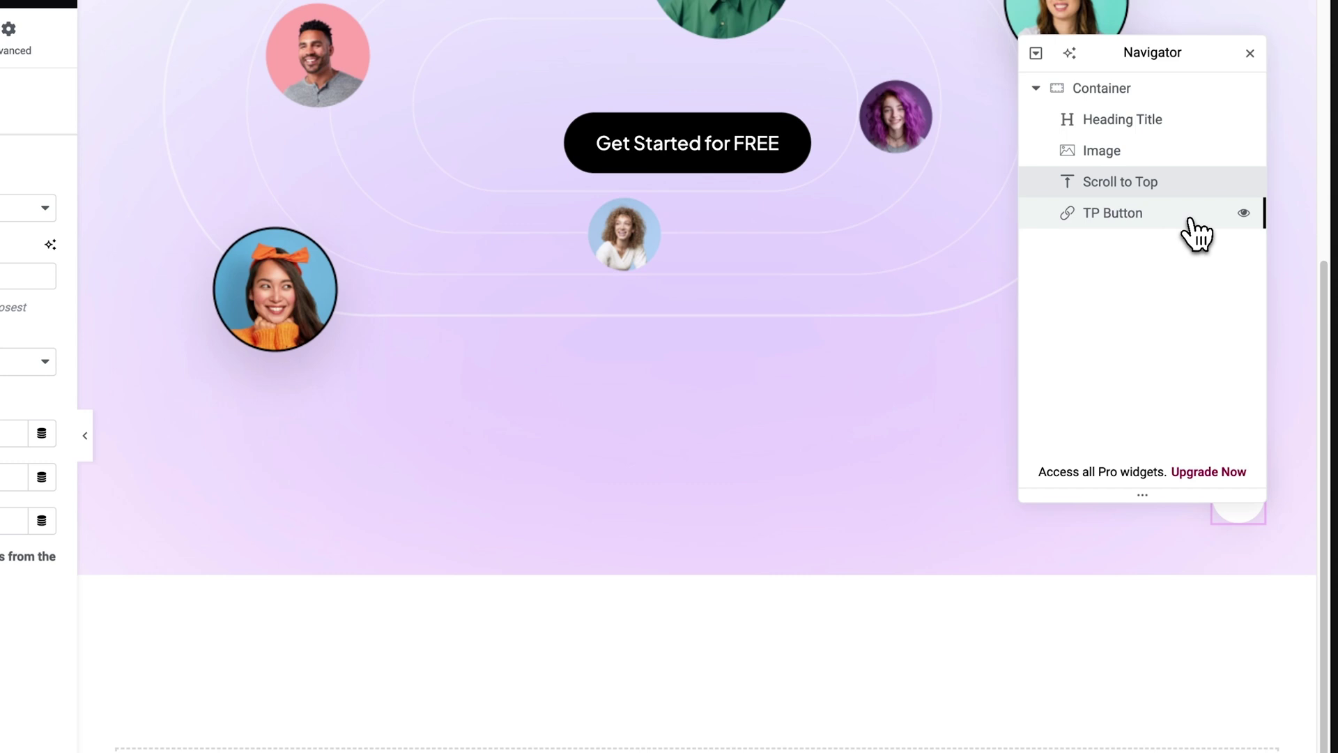
pyautogui.click(1115, 89)
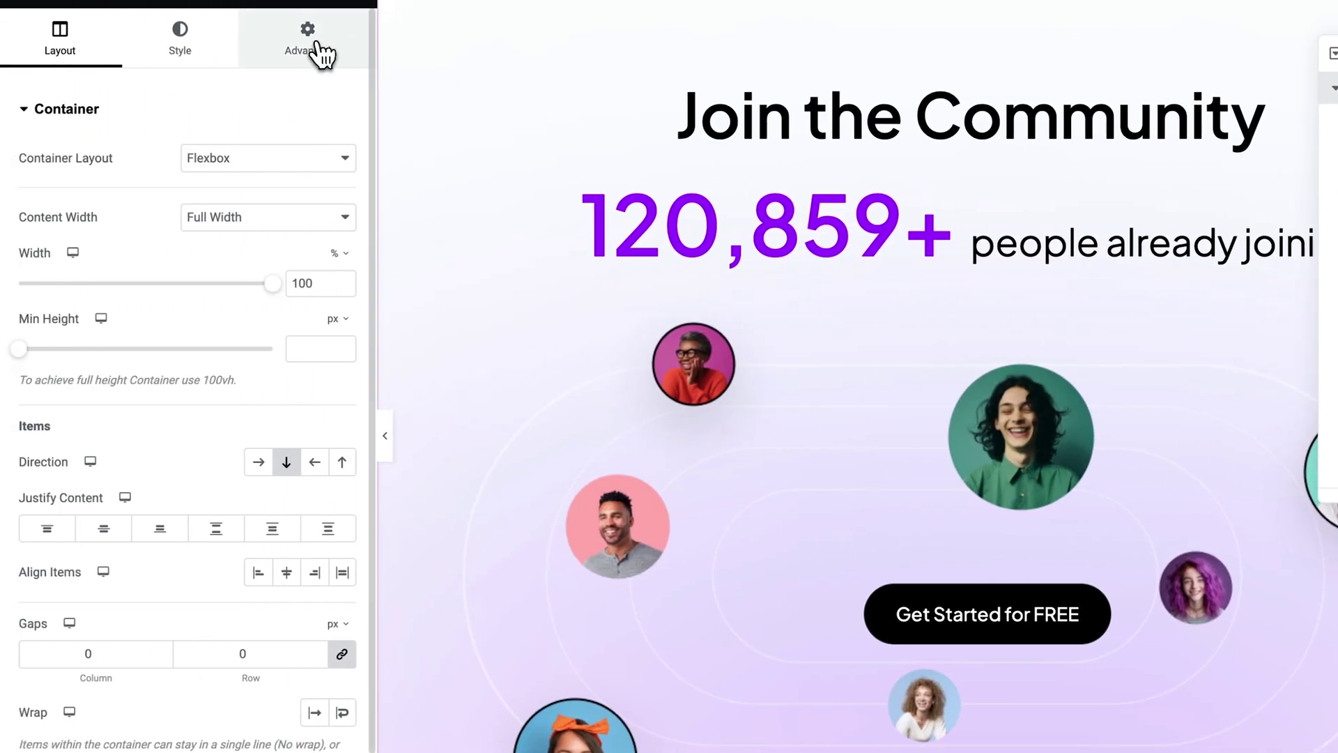
# Enter 'join-the-community' as the container's CSS ID under Advanced, then copy it.
pyautogui.click(15, 49)
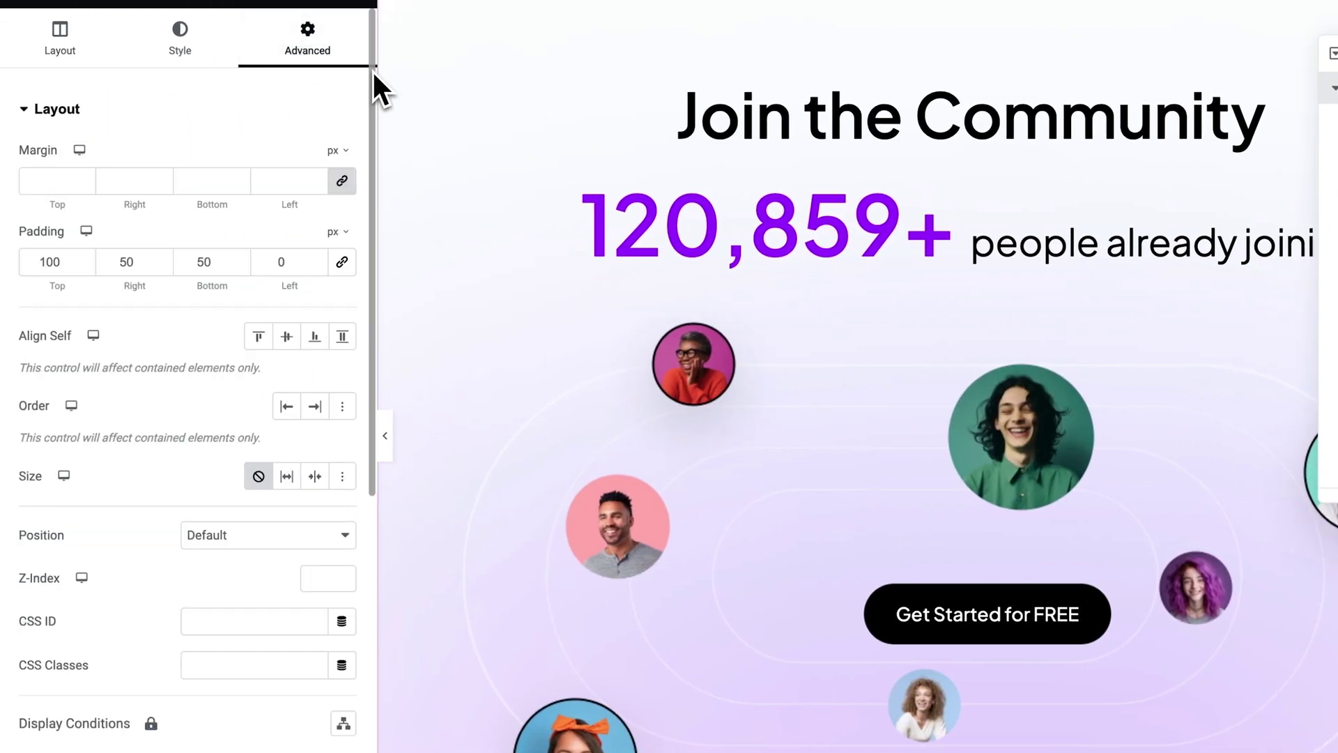
pyautogui.scroll(-2, 375, 110)
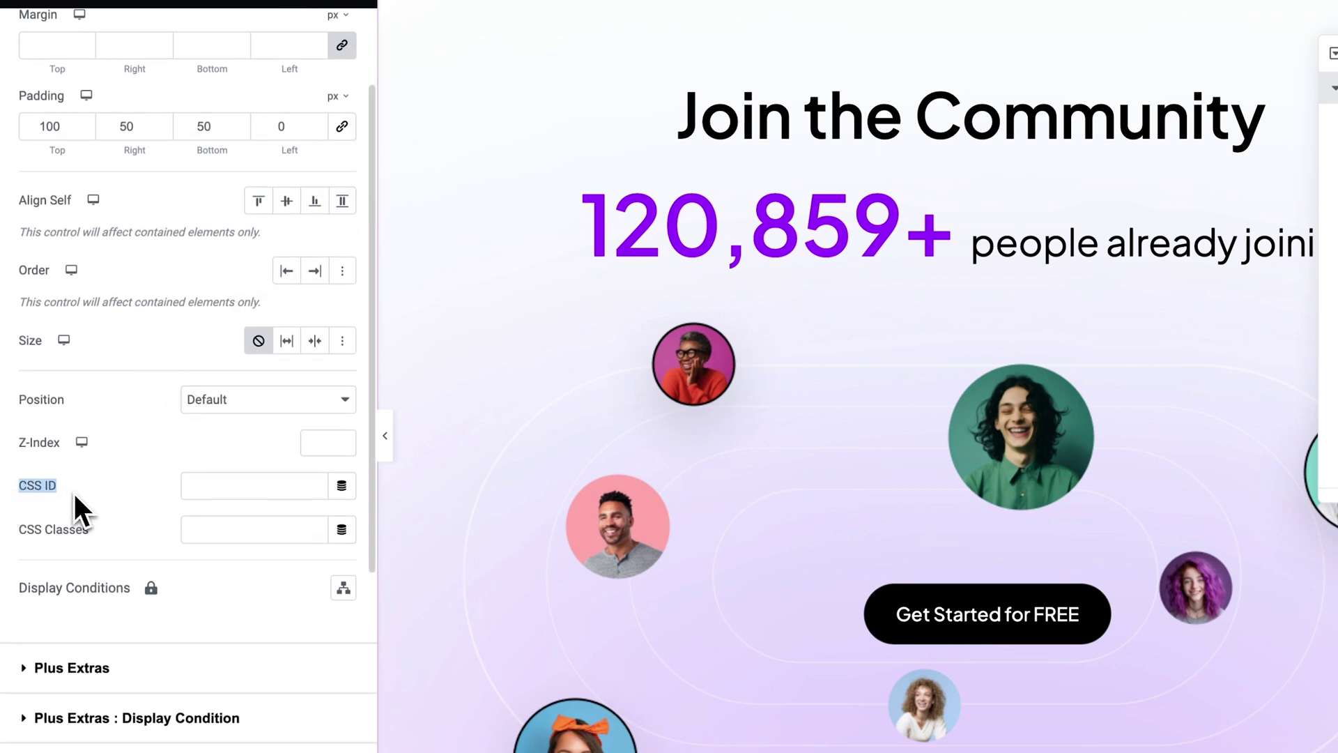
pyautogui.click(255, 492)
pyautogui.write('join')
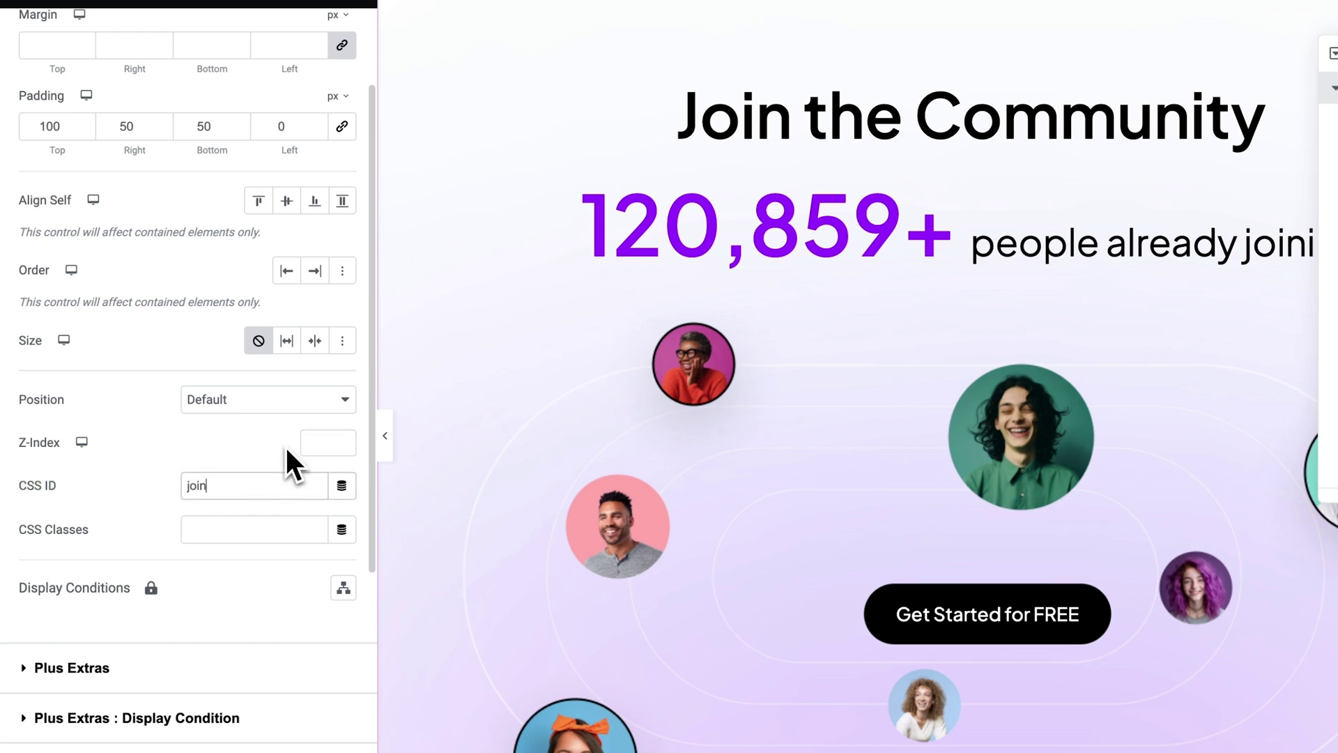
pyautogui.write('-the-community')
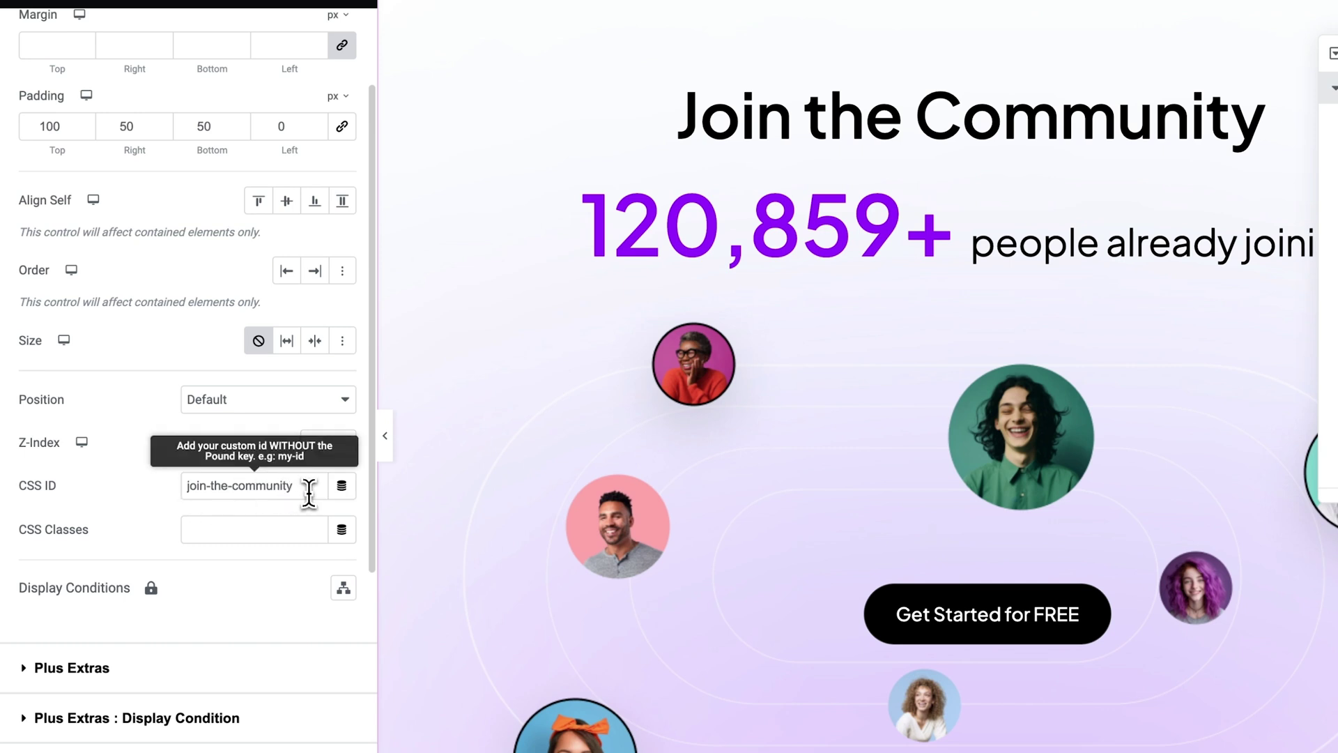
pyautogui.moveTo(309, 491); pyautogui.dragTo(150, 477)
pyautogui.rightClick(228, 484)
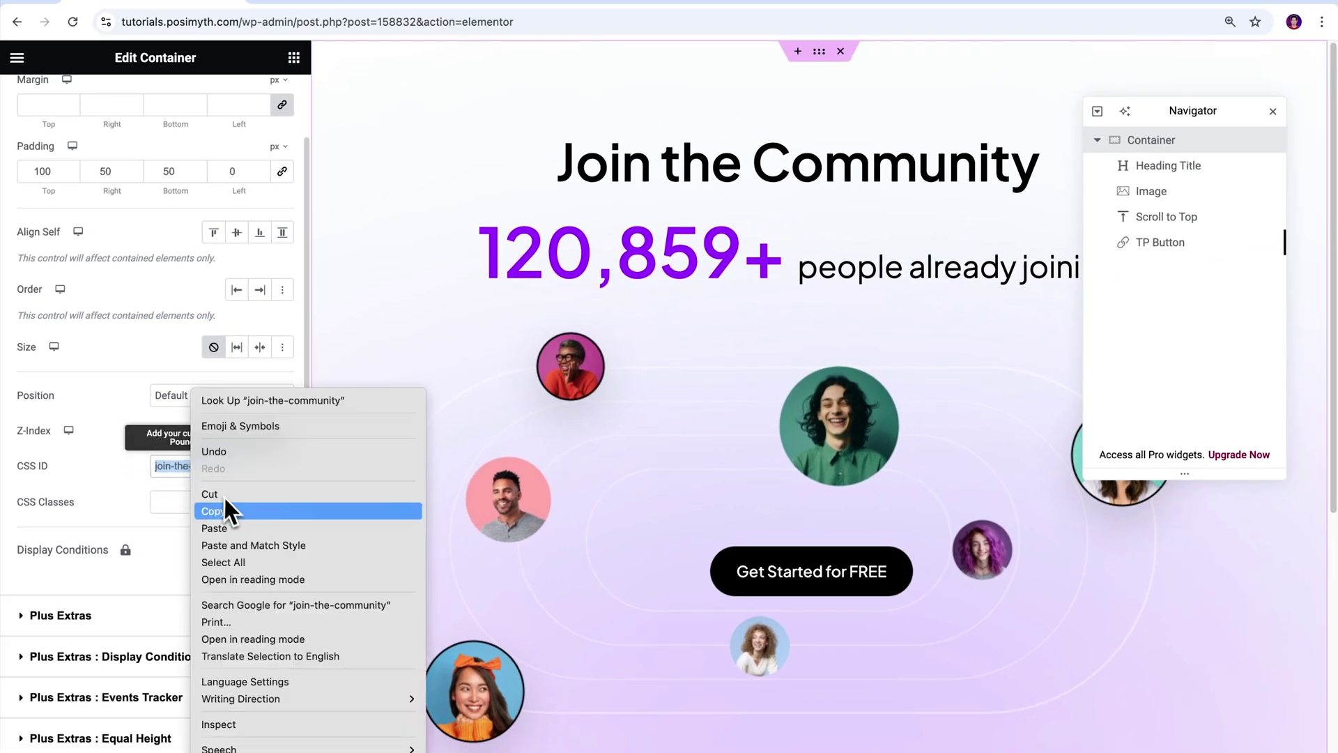
# Set the Scroll to Top widget's Extra Option Connection ID/Class to 'join-the-community'.
pyautogui.click(225, 504)
pyautogui.click(1215, 233)
pyautogui.click(1273, 111)
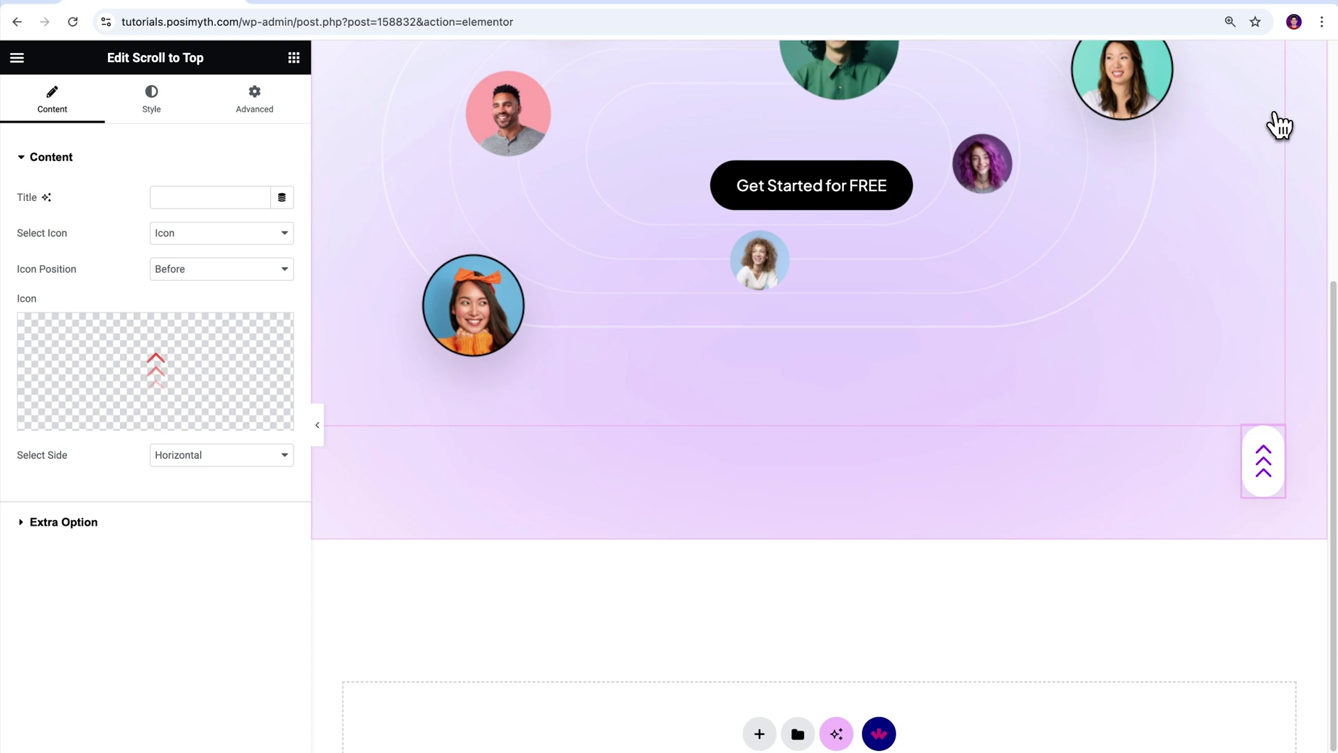
pyautogui.click(30, 522)
pyautogui.click(94, 294)
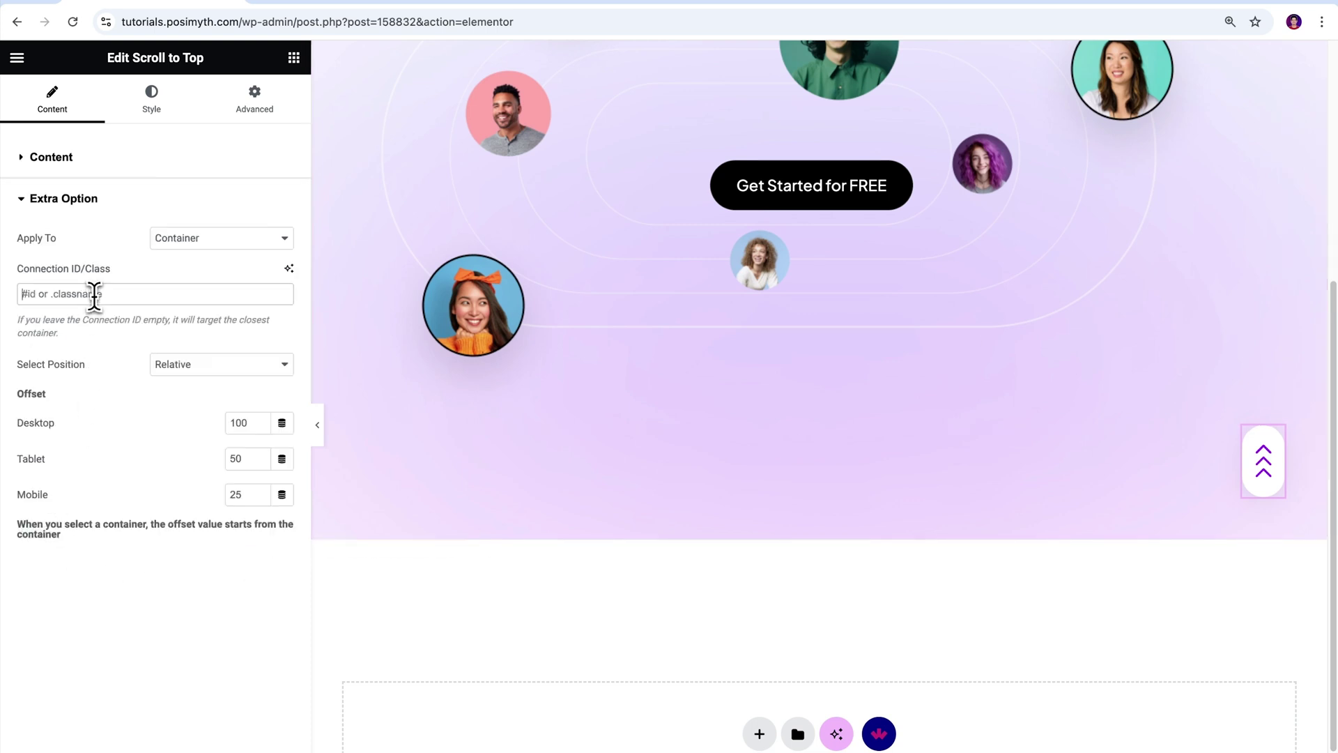
pyautogui.hotkey('ctrl', 'v')
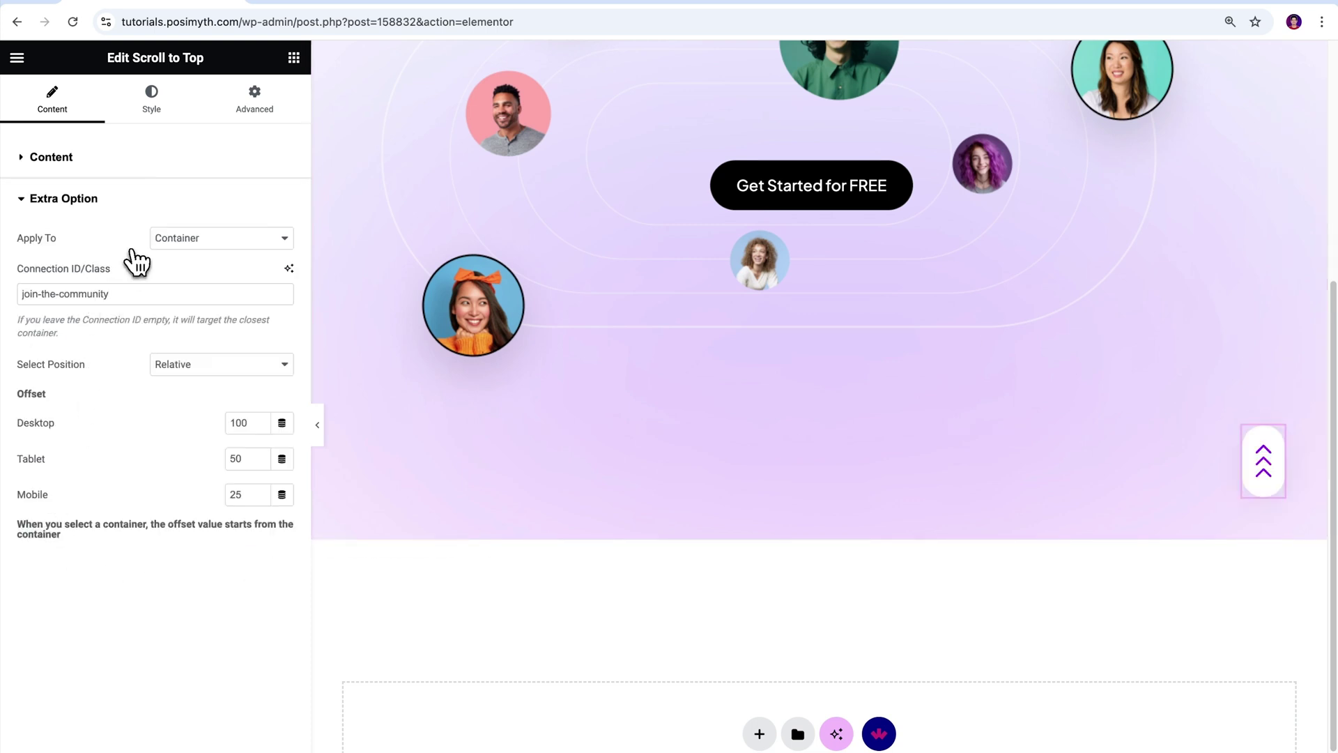
# Test the scroll-to-top button on the editor canvas twice, then collapse Extra Option.
pyautogui.click(1265, 473)
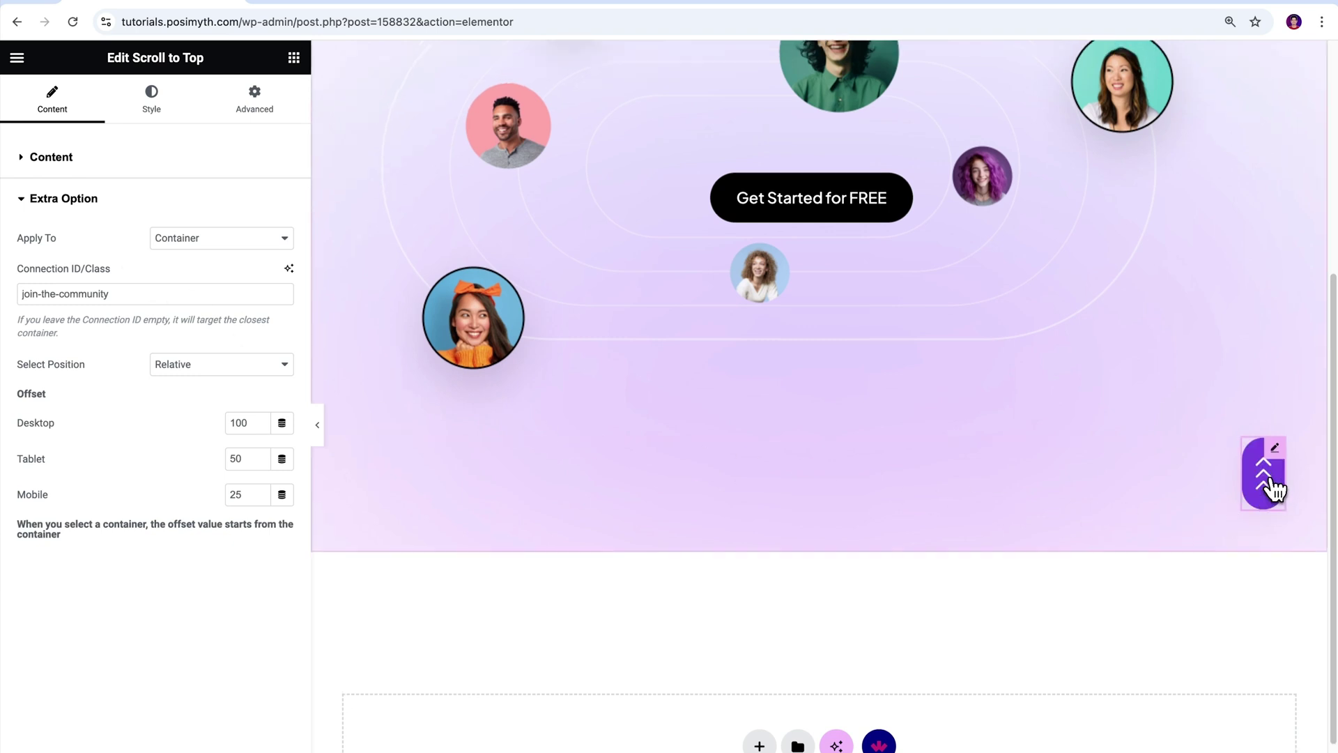
pyautogui.moveTo(1332, 370); pyautogui.dragTo(1333, 662)
pyautogui.click(1268, 408)
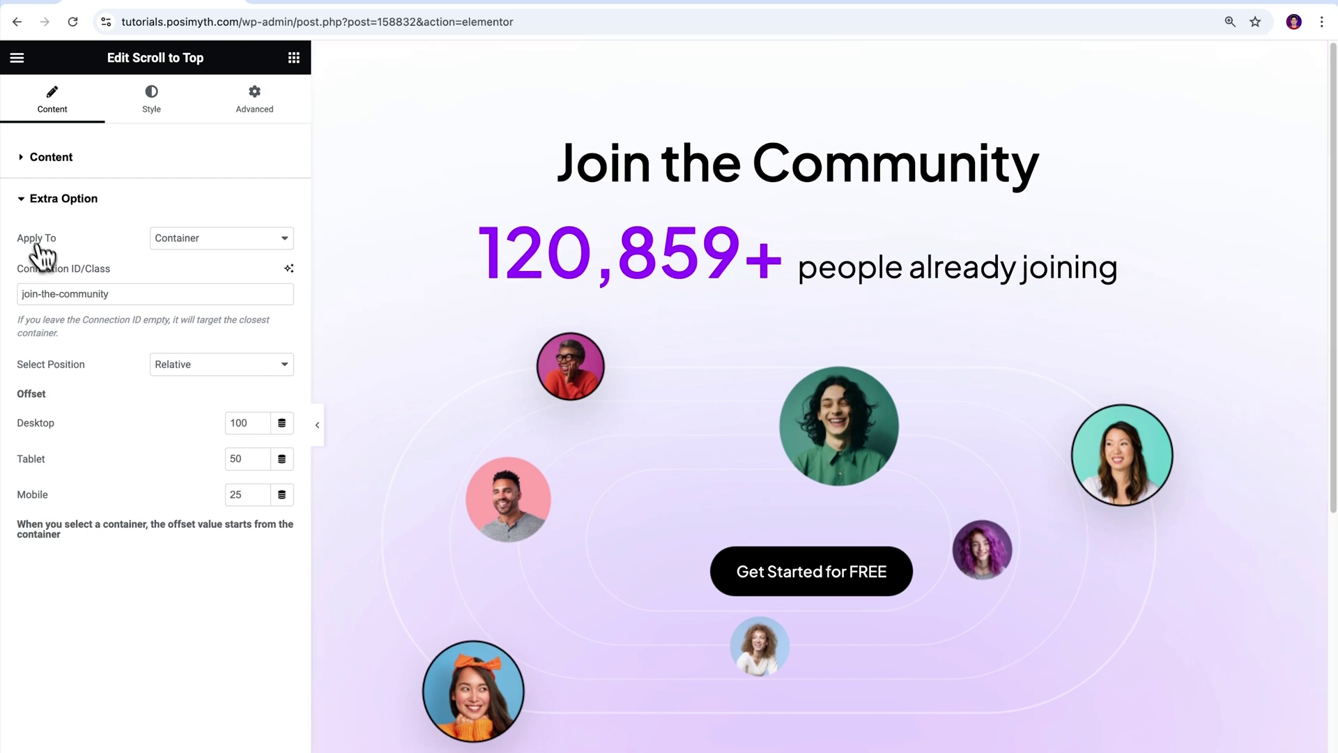
pyautogui.click(31, 205)
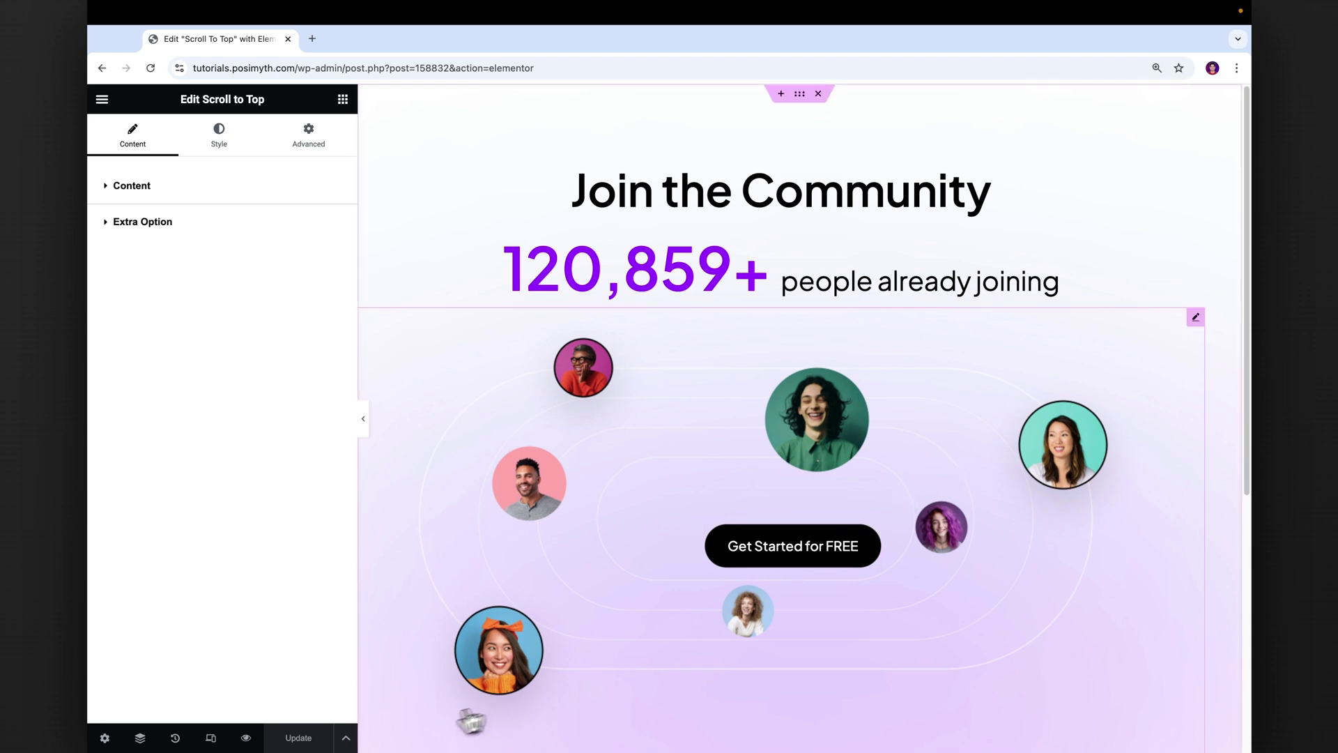
# In the live page preview, scroll down and use the scroll-to-top button twice.
pyautogui.click(246, 738)
pyautogui.scroll(-3, 1244, 314)
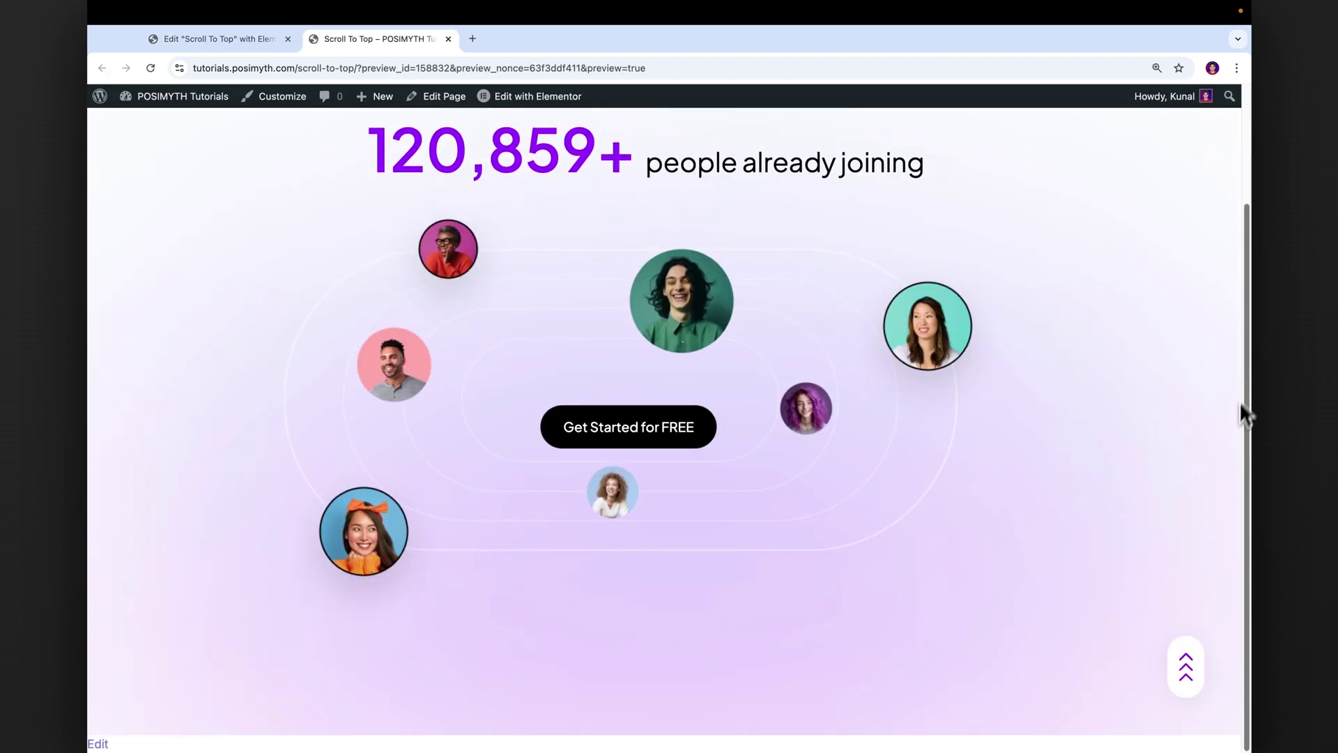
pyautogui.click(1190, 683)
pyautogui.scroll(-3, 1185, 679)
pyautogui.click(1185, 670)
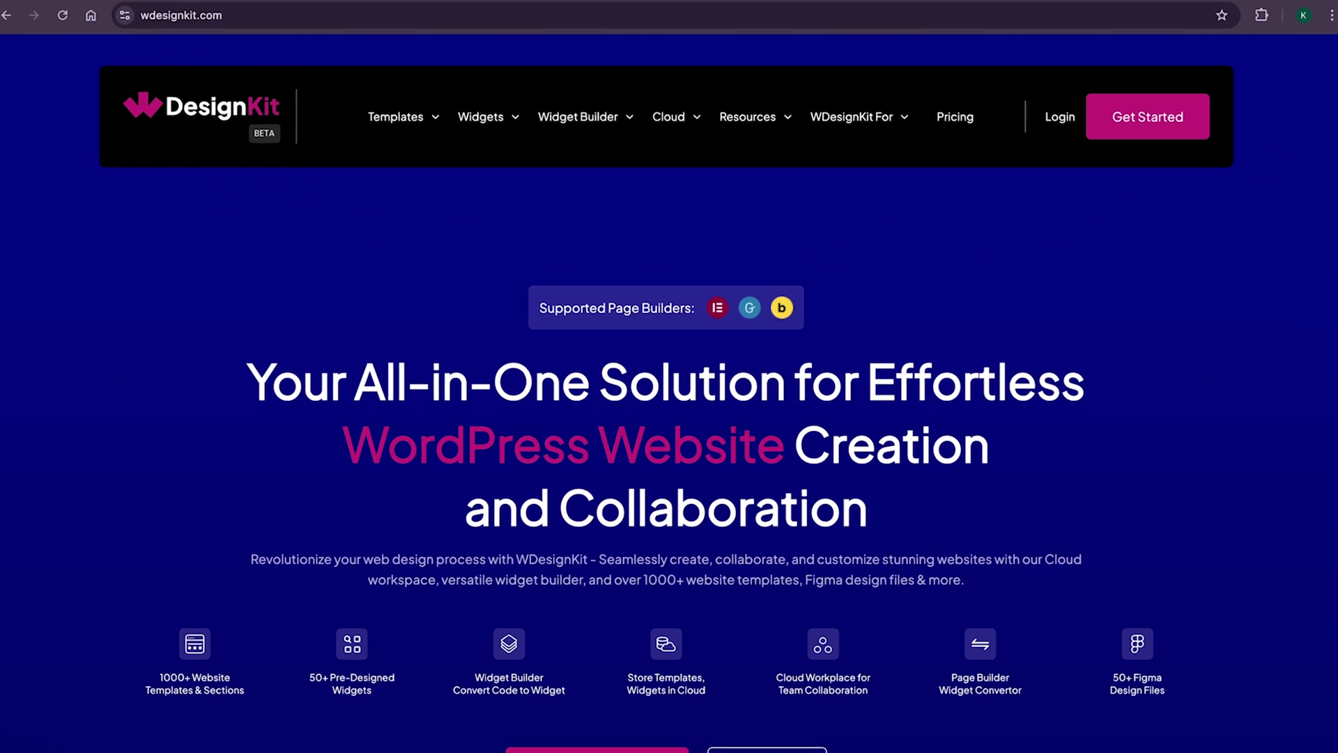
# Scroll the home page, highlighting '2000+ Ready made Templates' and the no-code Widget Builder heading.
pyautogui.scroll(-20, 669, 390)
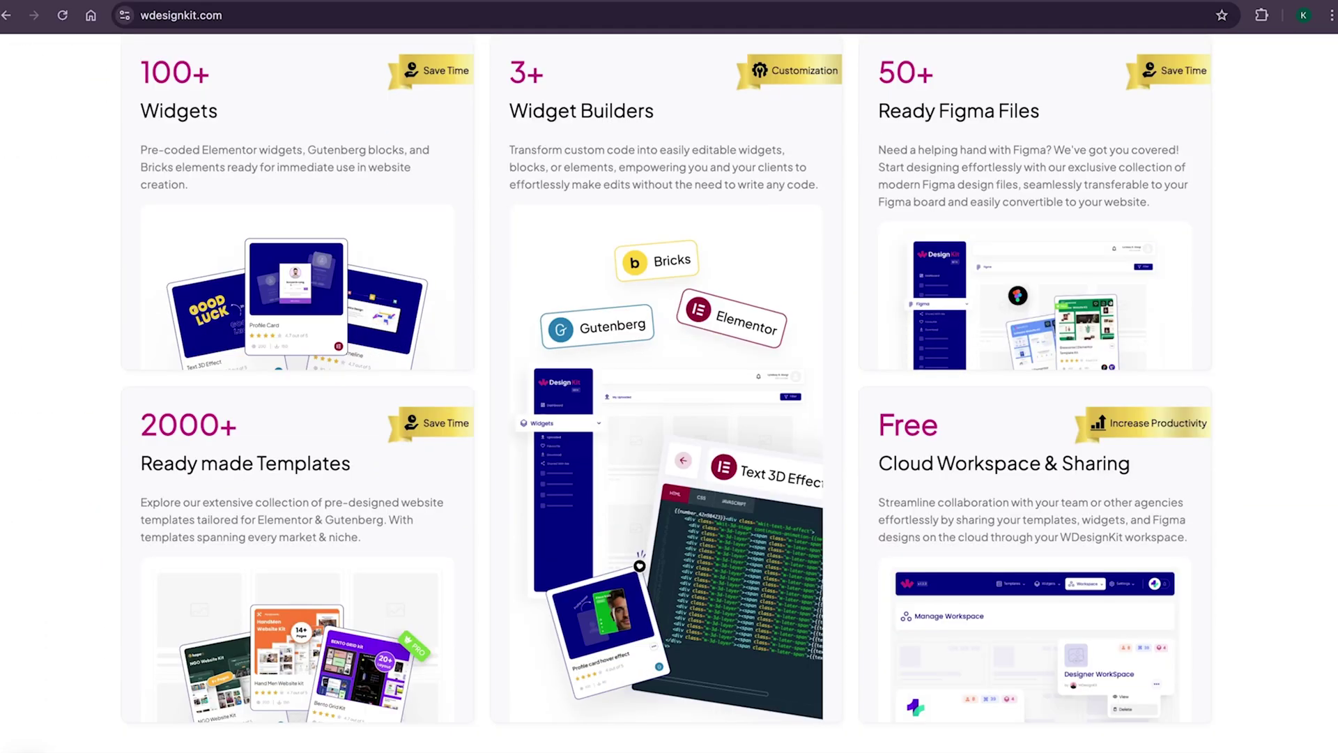
pyautogui.scroll(-10, 669, 390)
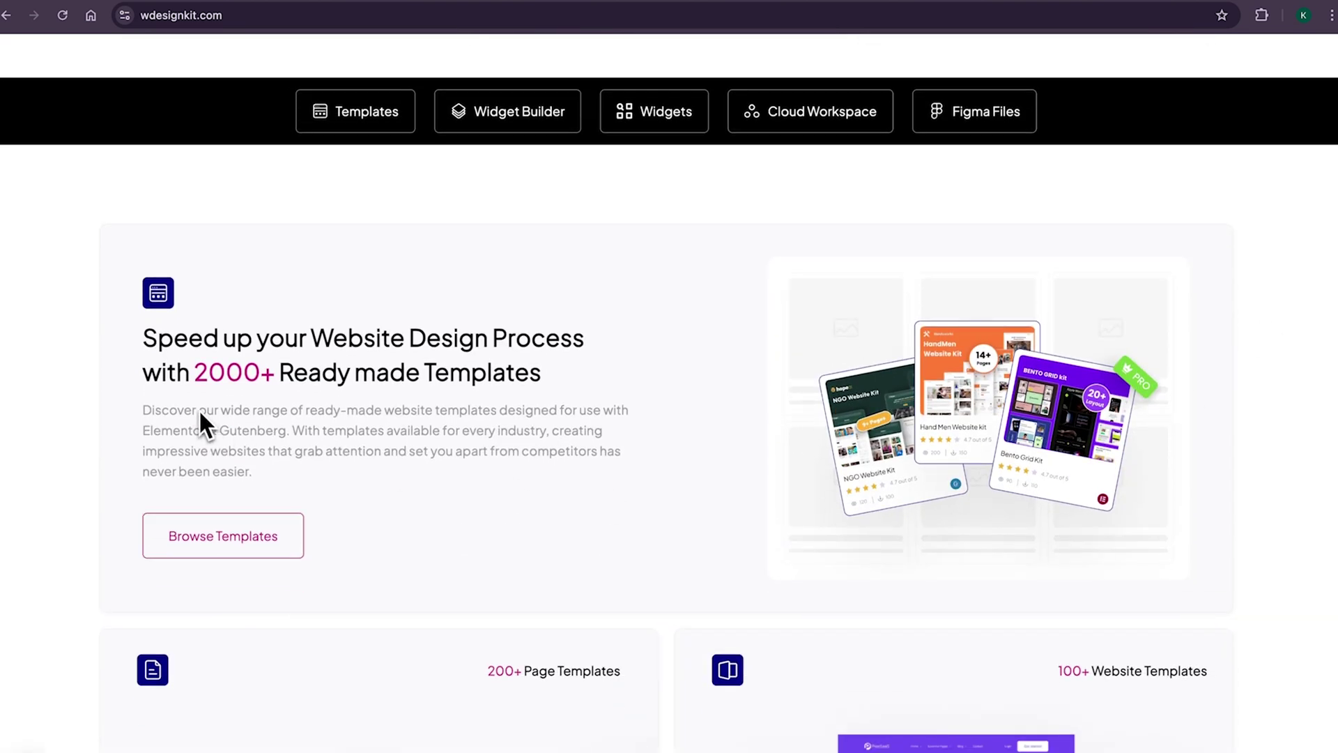
pyautogui.moveTo(195, 376); pyautogui.dragTo(554, 403)
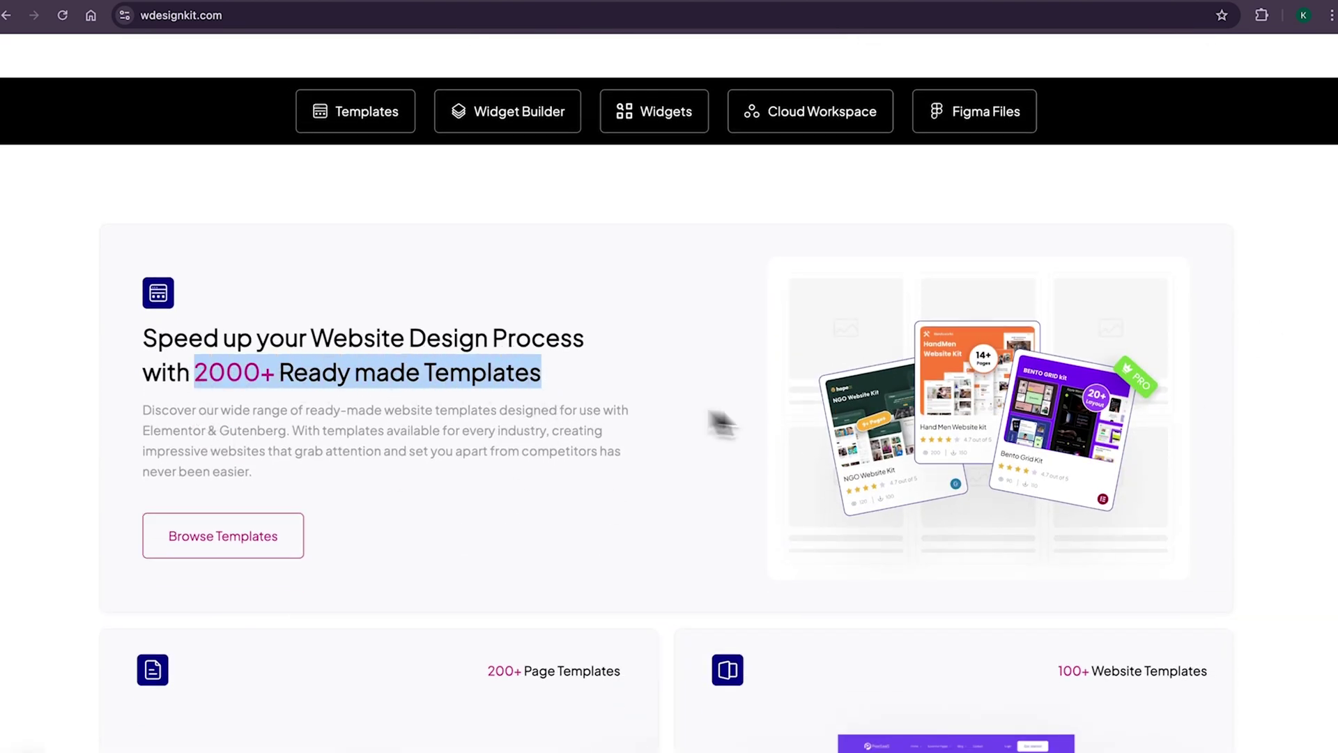
pyautogui.scroll(-15, 1335, 228)
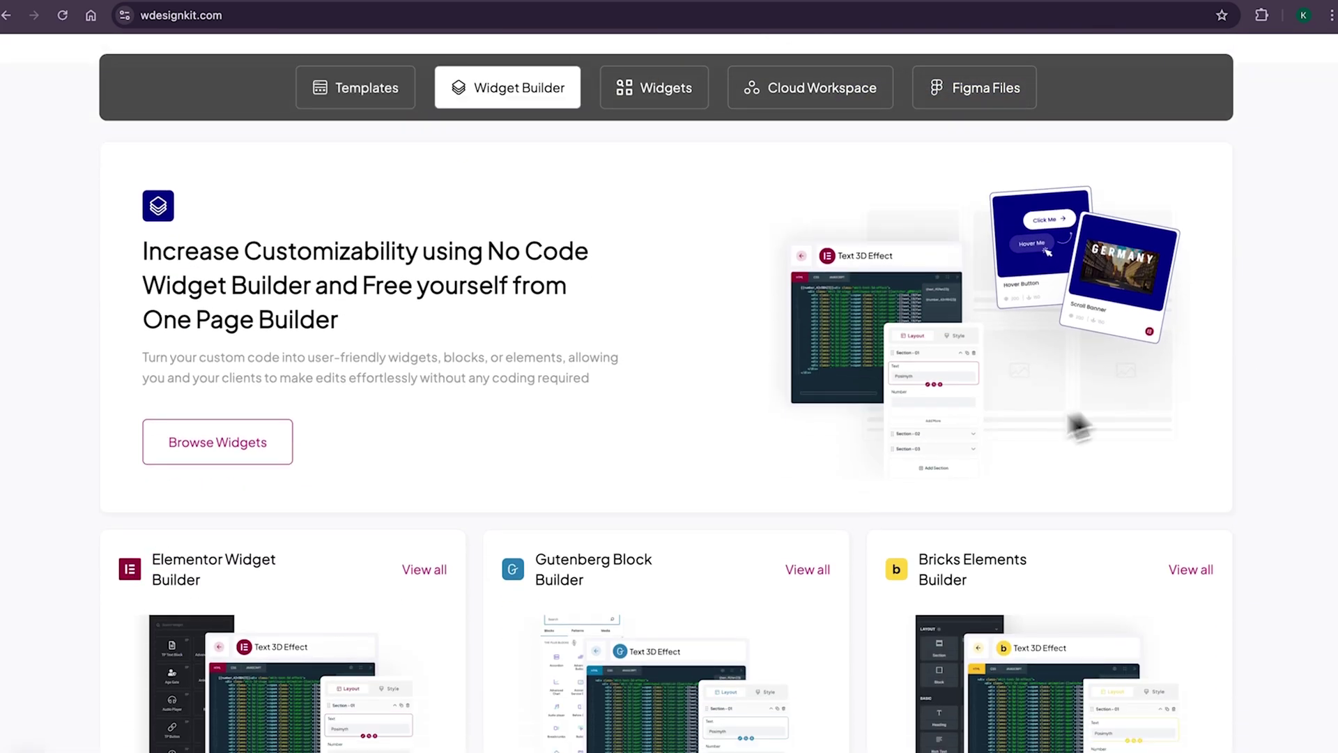
pyautogui.moveTo(142, 286); pyautogui.dragTo(362, 338)
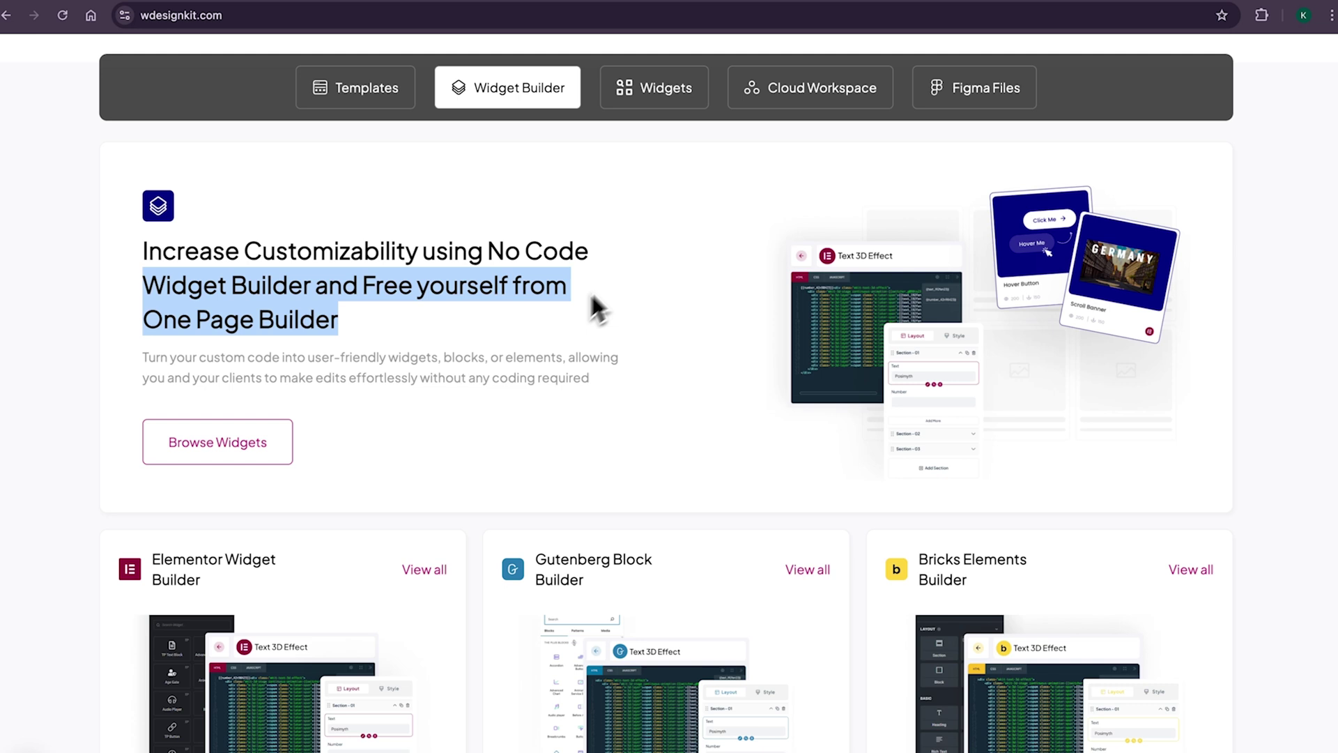
# Show the Widgets category and highlight the '100+ Widgets for All Page Builders' claim.
pyautogui.click(665, 118)
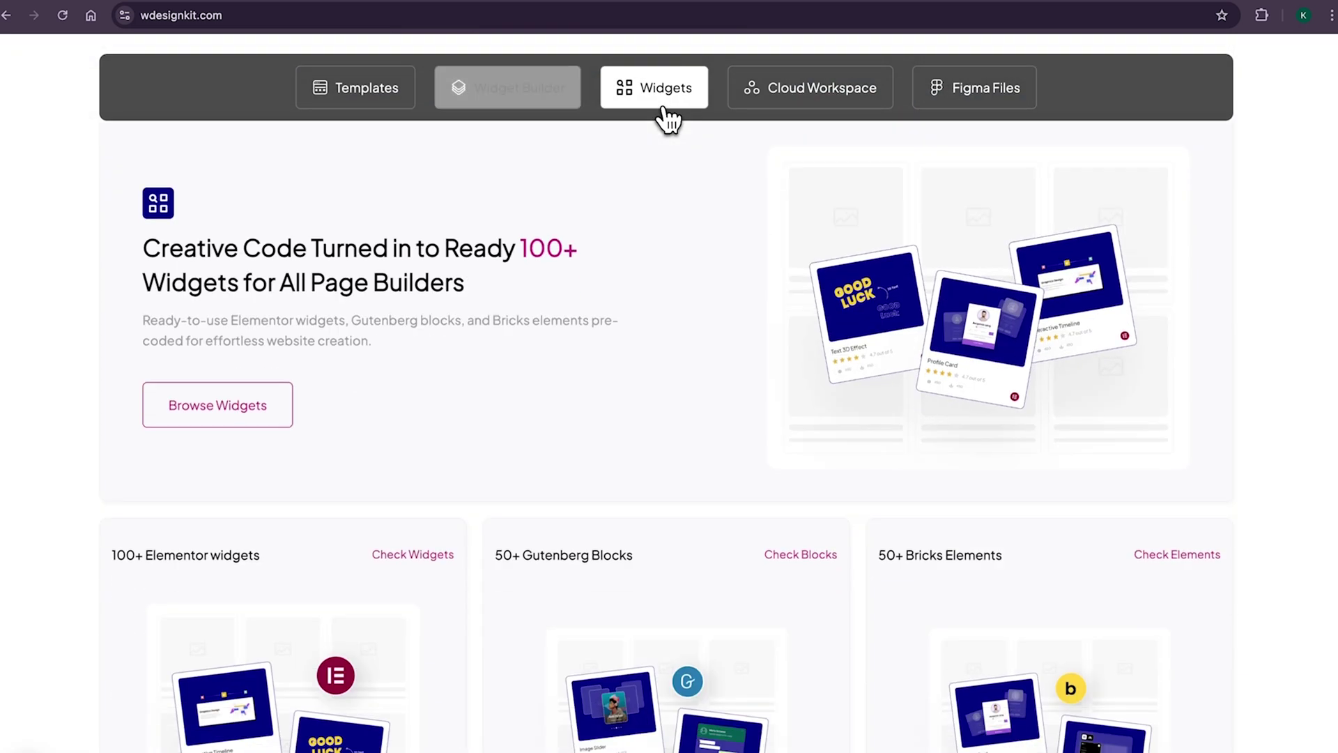
pyautogui.moveTo(521, 250); pyautogui.dragTo(552, 274)
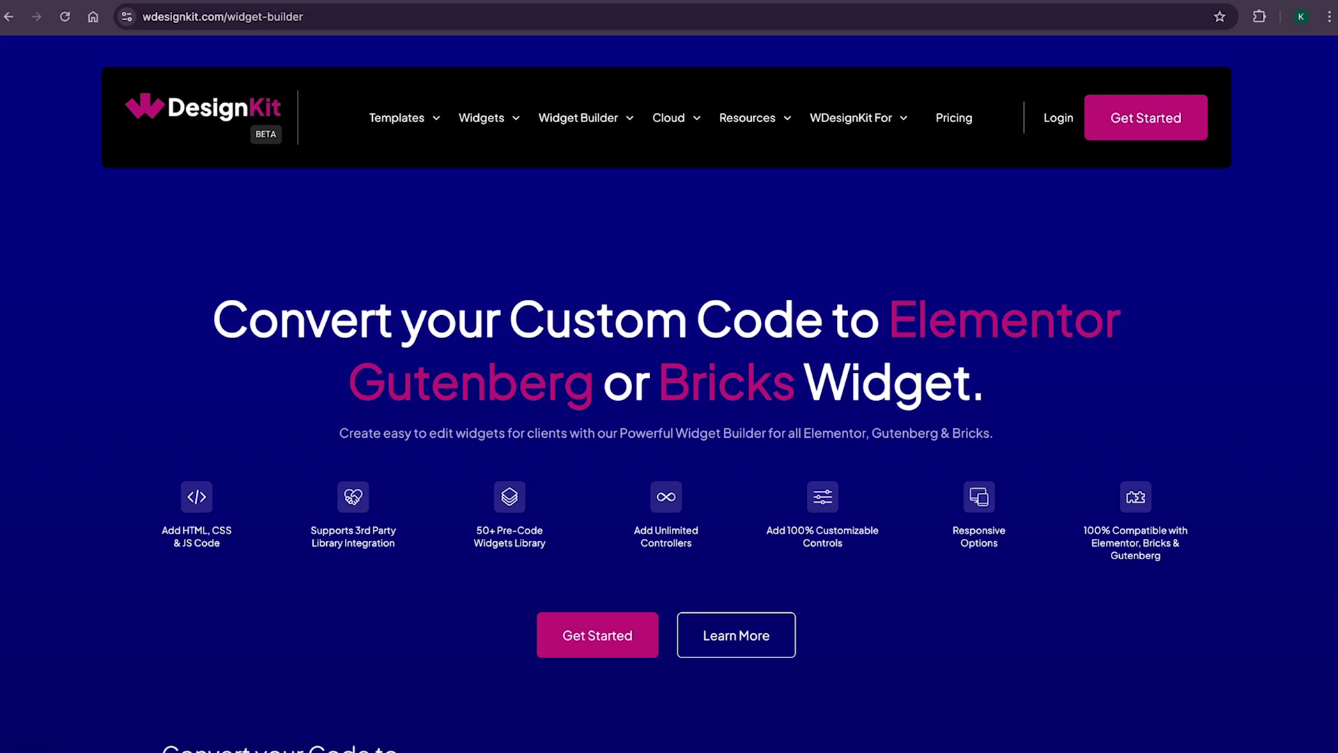
pyautogui.scroll(-15, 669, 404)
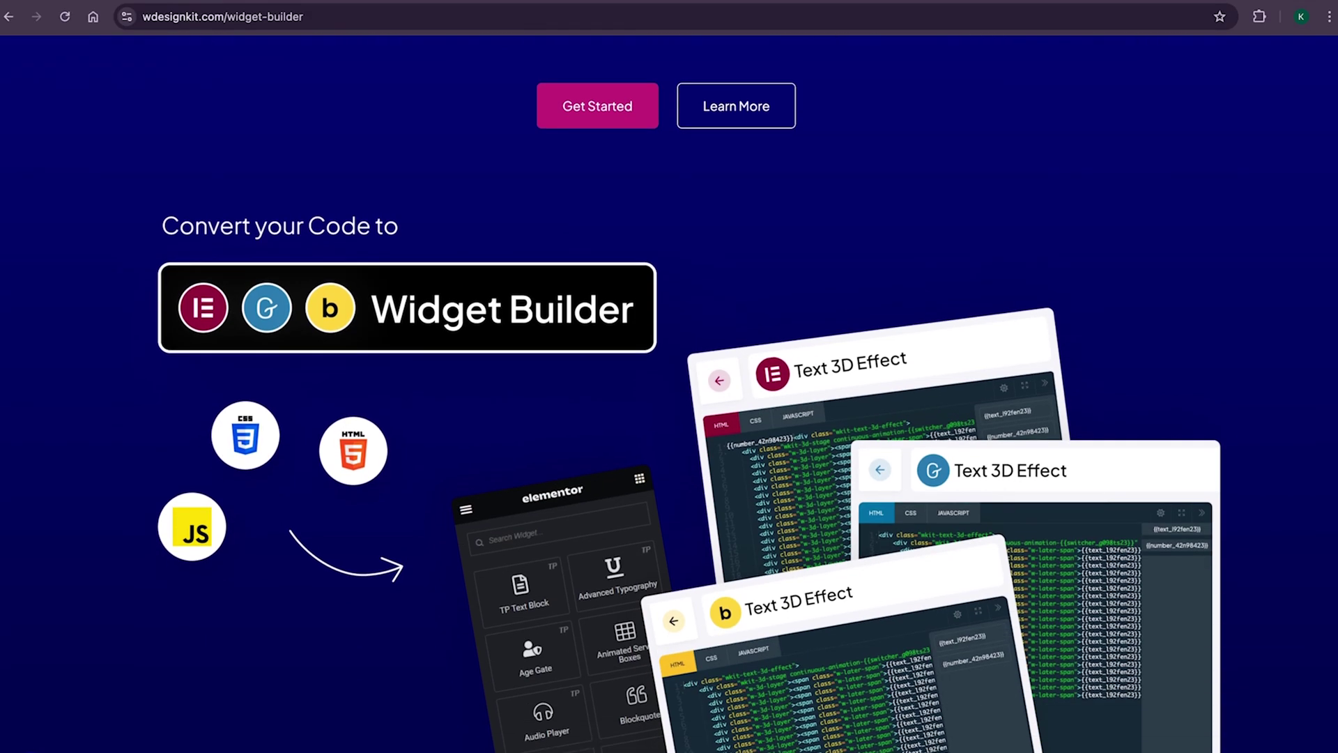
# Scroll down and back up through the Widget Builder page's builders.
pyautogui.scroll(-7, 669, 404)
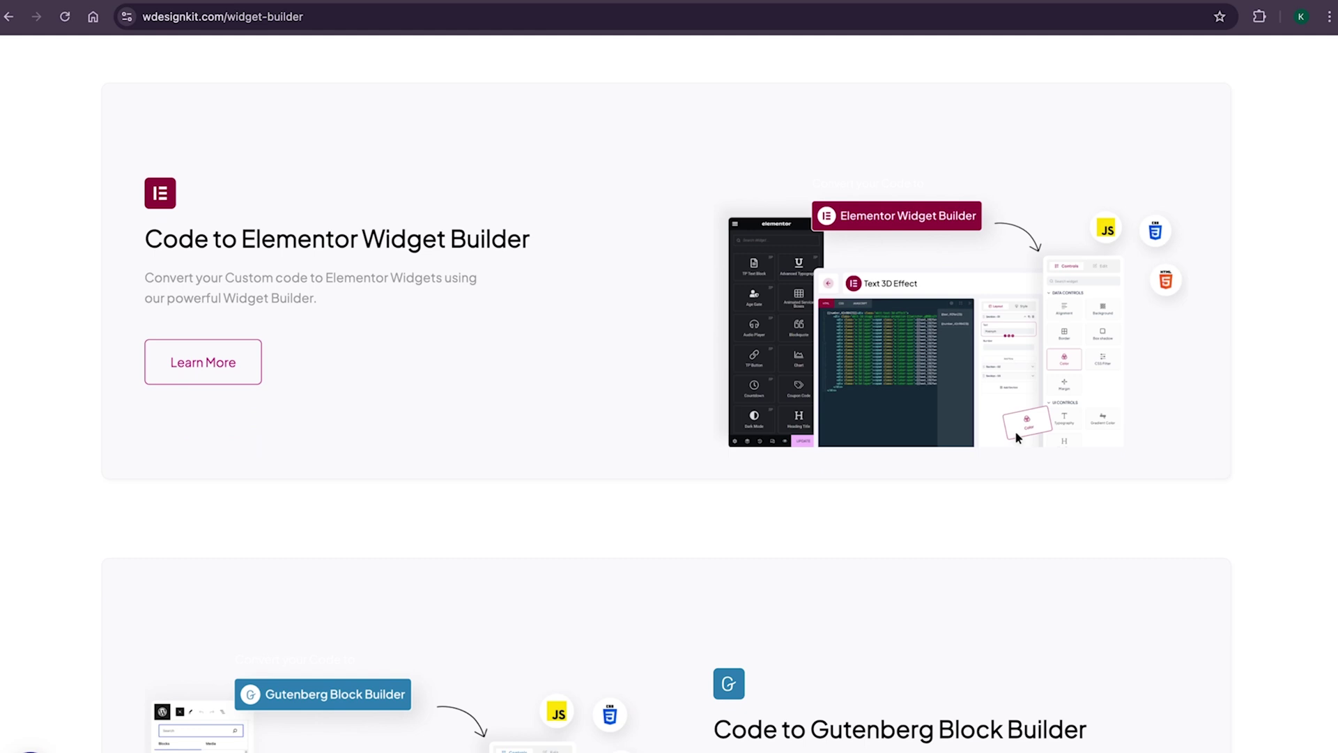
pyautogui.scroll(-8, 669, 404)
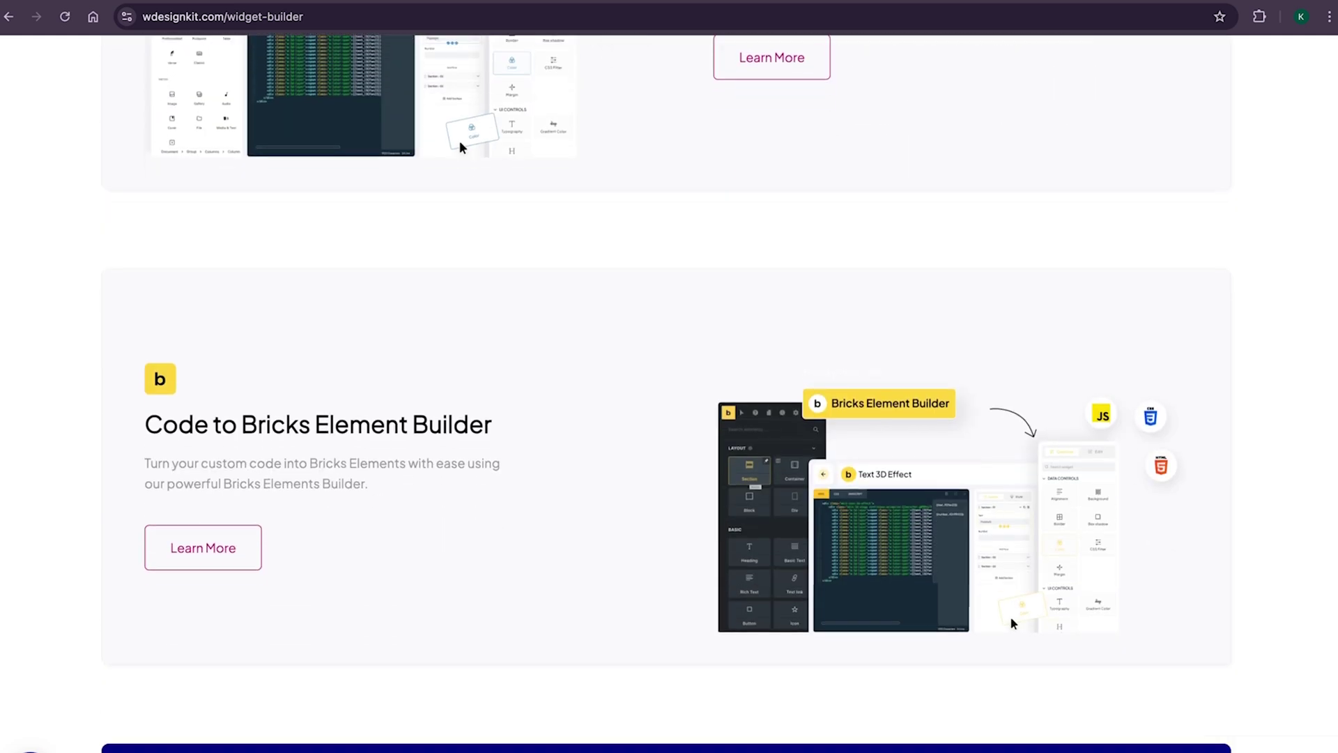
pyautogui.scroll(20, 669, 404)
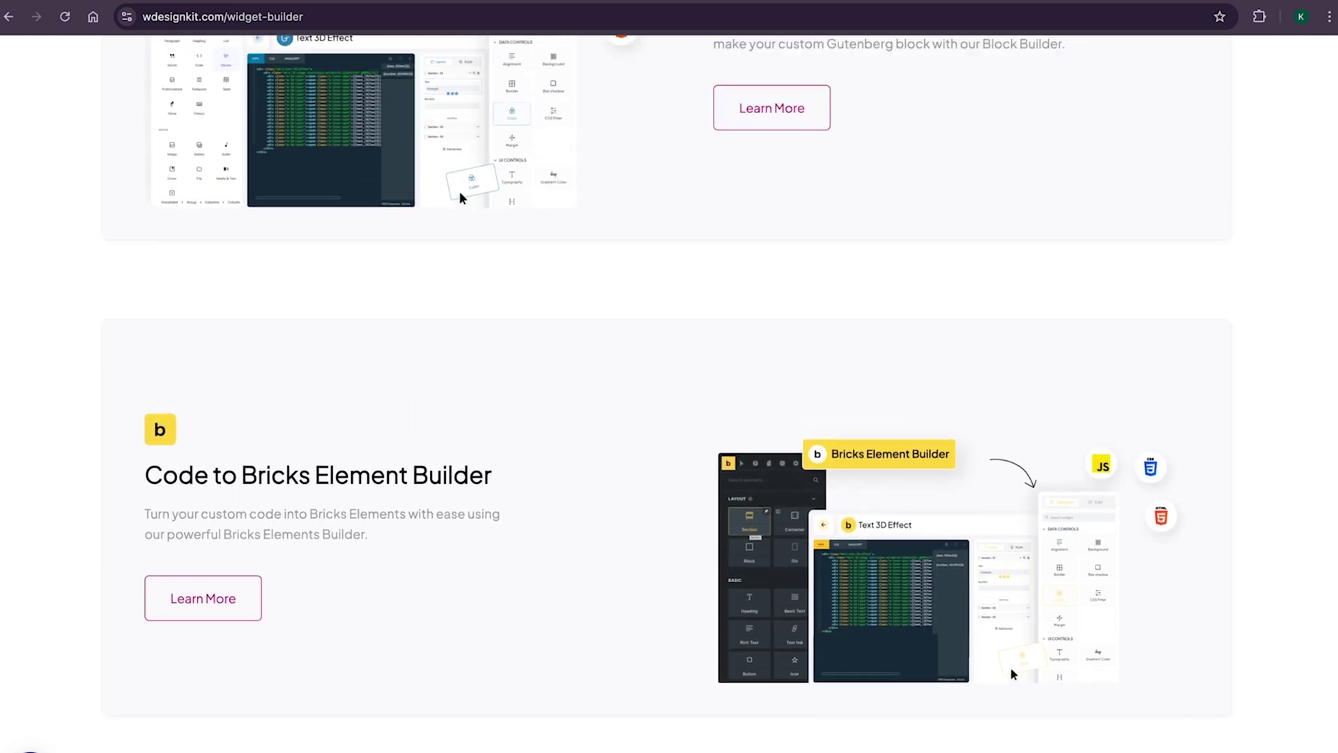
pyautogui.scroll(2, 669, 404)
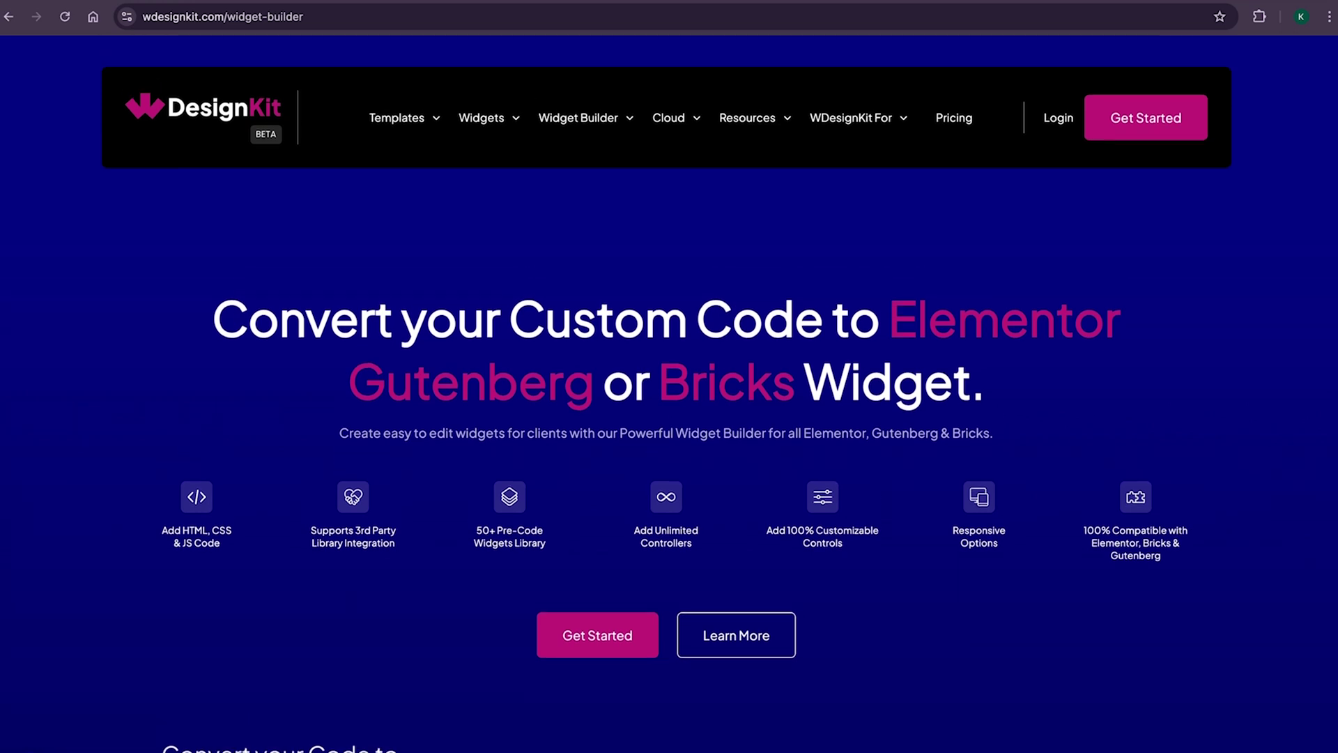
# Go to Cloud Workspace and highlight the widget upload and client collaboration features.
pyautogui.moveTo(672, 127)
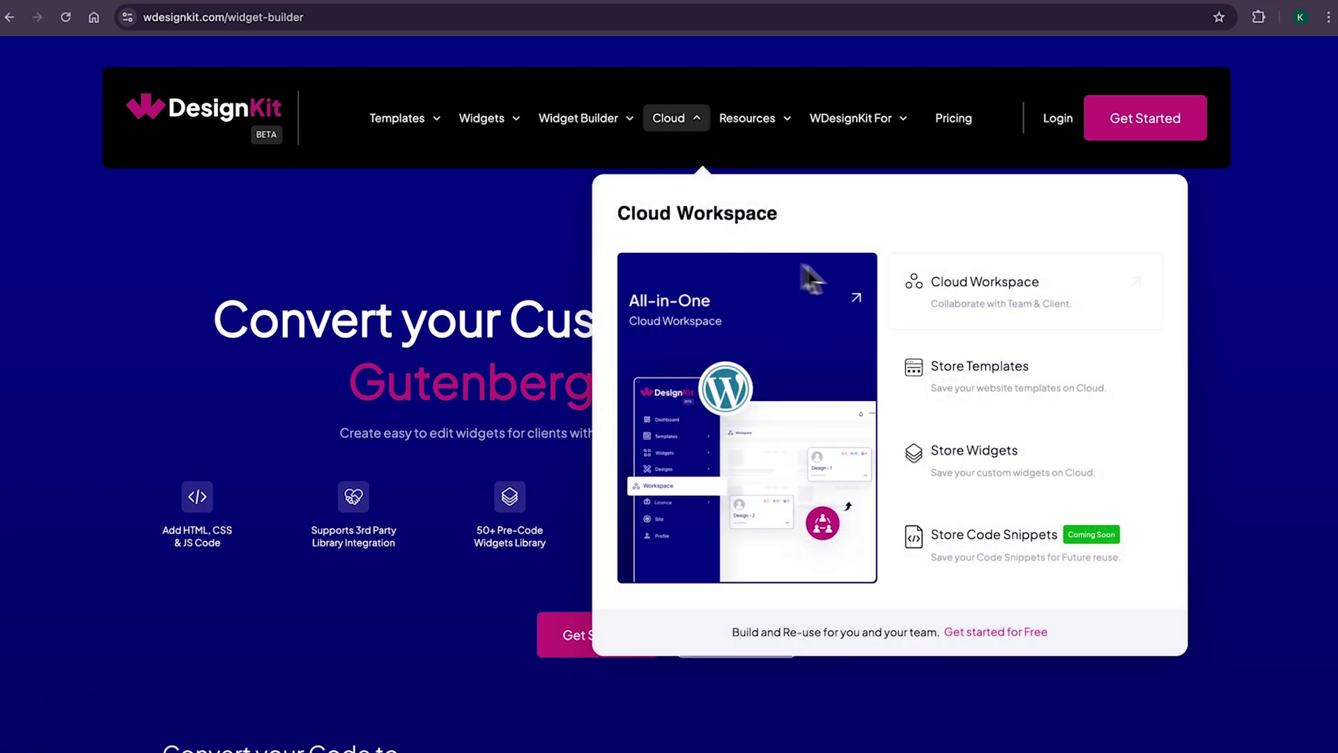
pyautogui.click(993, 298)
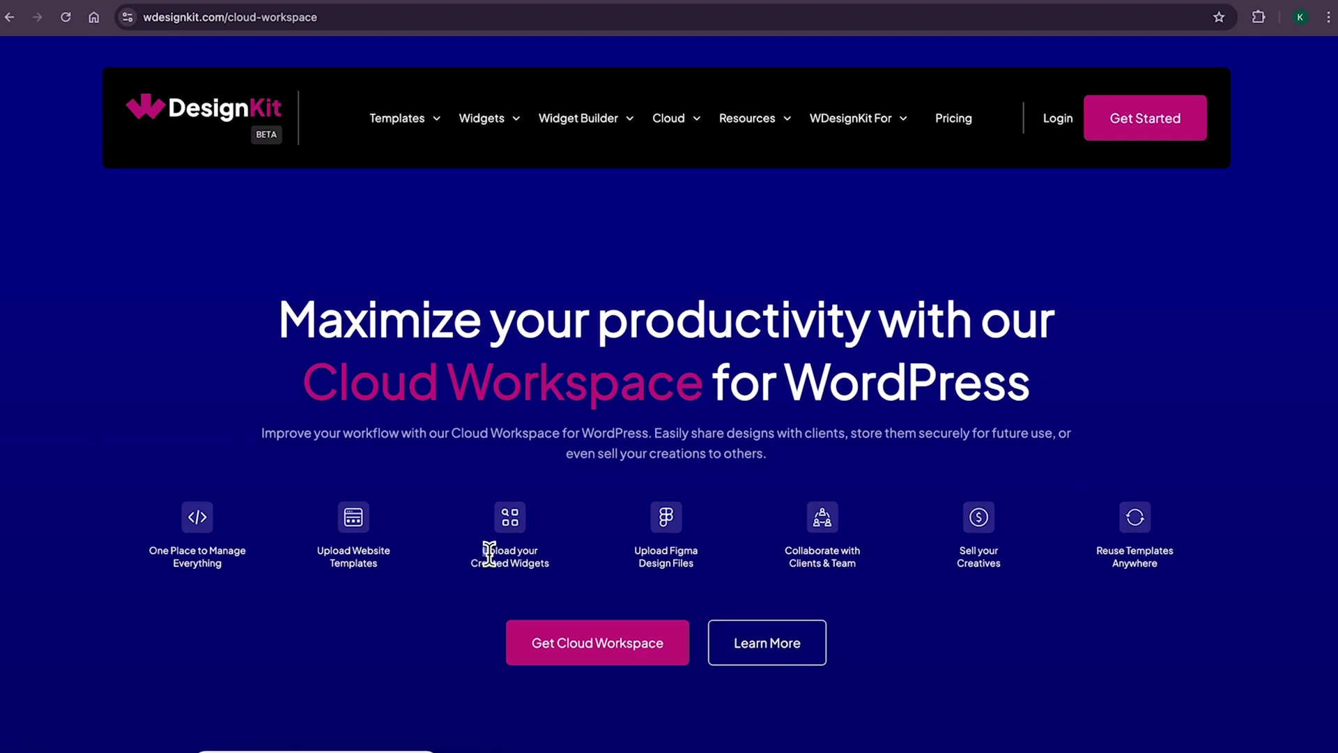
pyautogui.moveTo(481, 548); pyautogui.dragTo(550, 584)
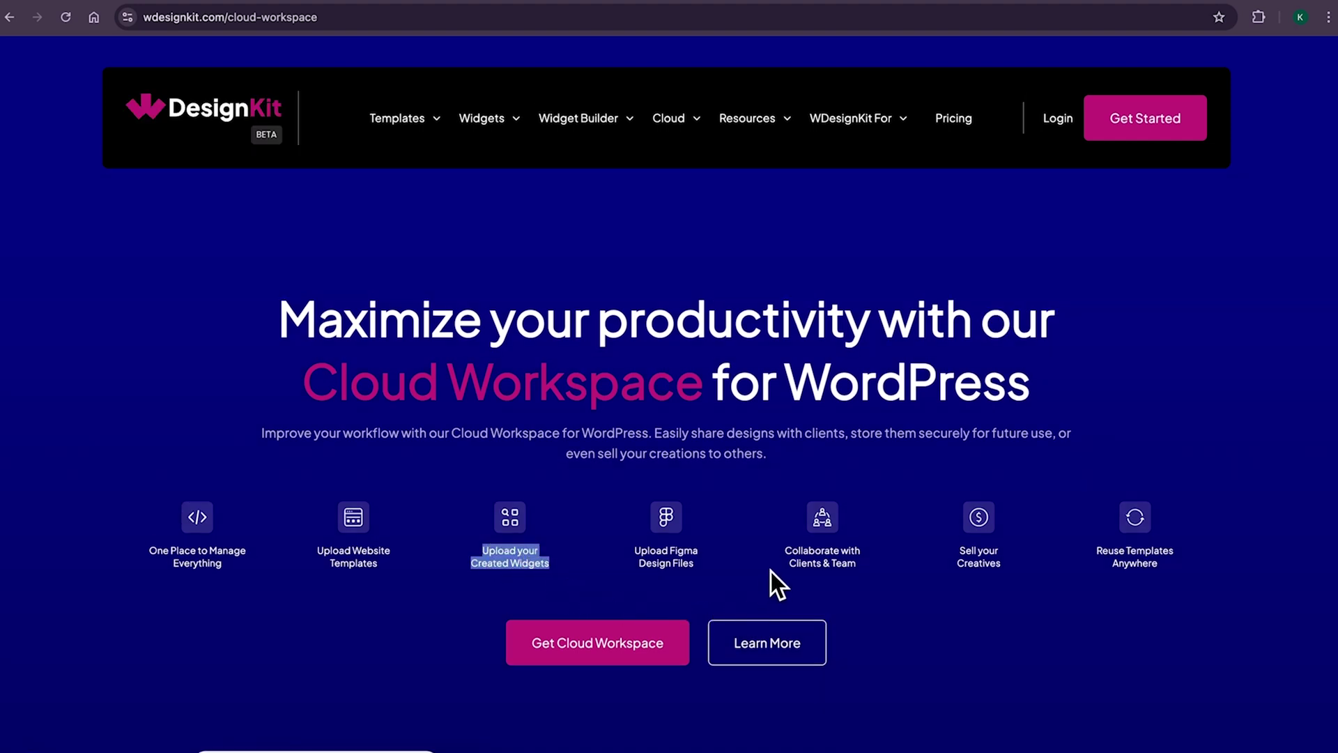
pyautogui.moveTo(783, 558); pyautogui.dragTo(817, 562)
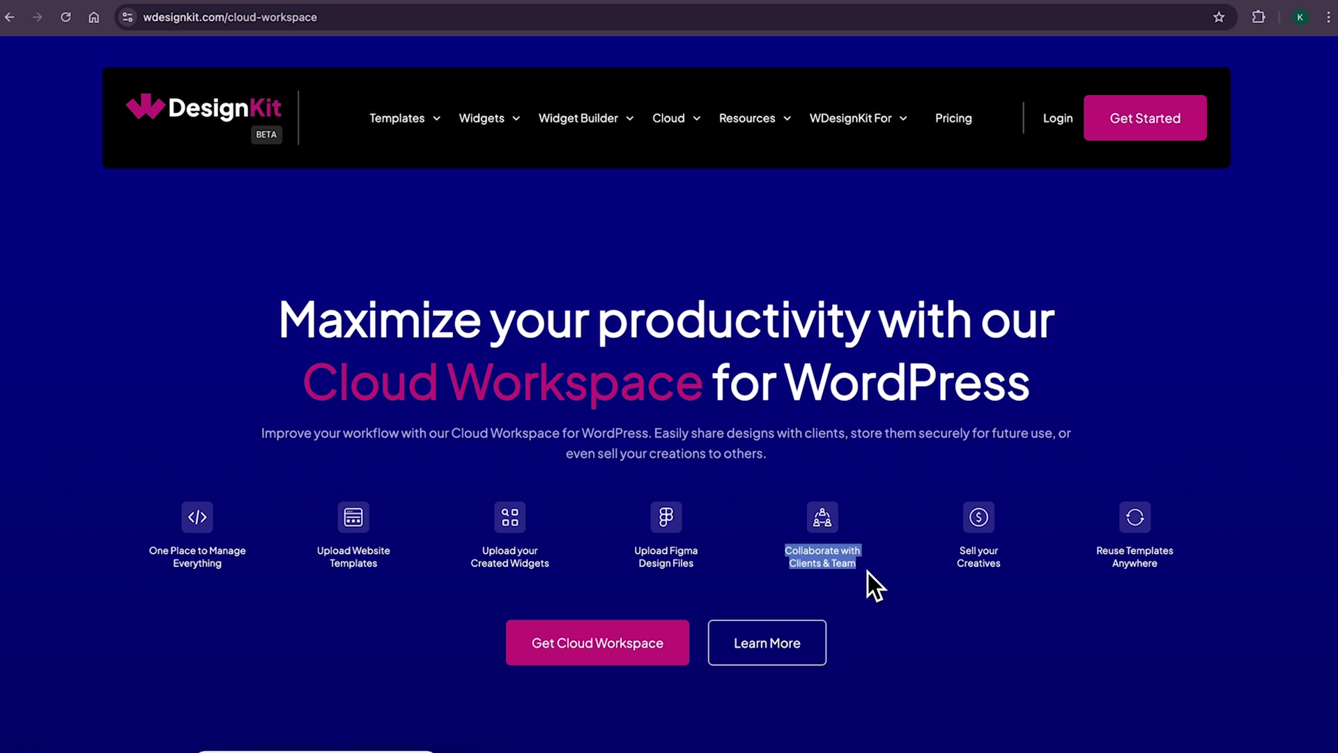
# Return to the home page, highlight 'All-in-One' in the headline, and view the Pricing plans.
pyautogui.click(209, 124)
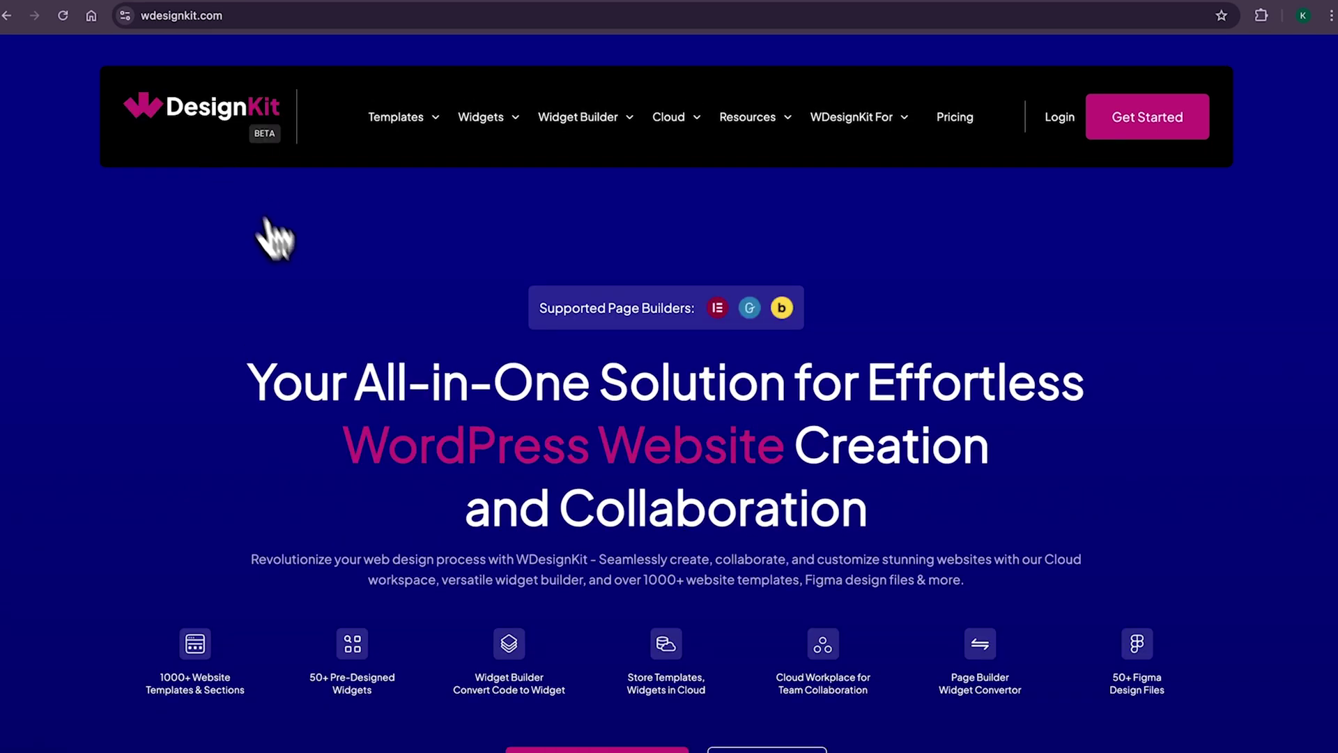
pyautogui.moveTo(358, 369); pyautogui.dragTo(786, 398)
pyautogui.click(955, 116)
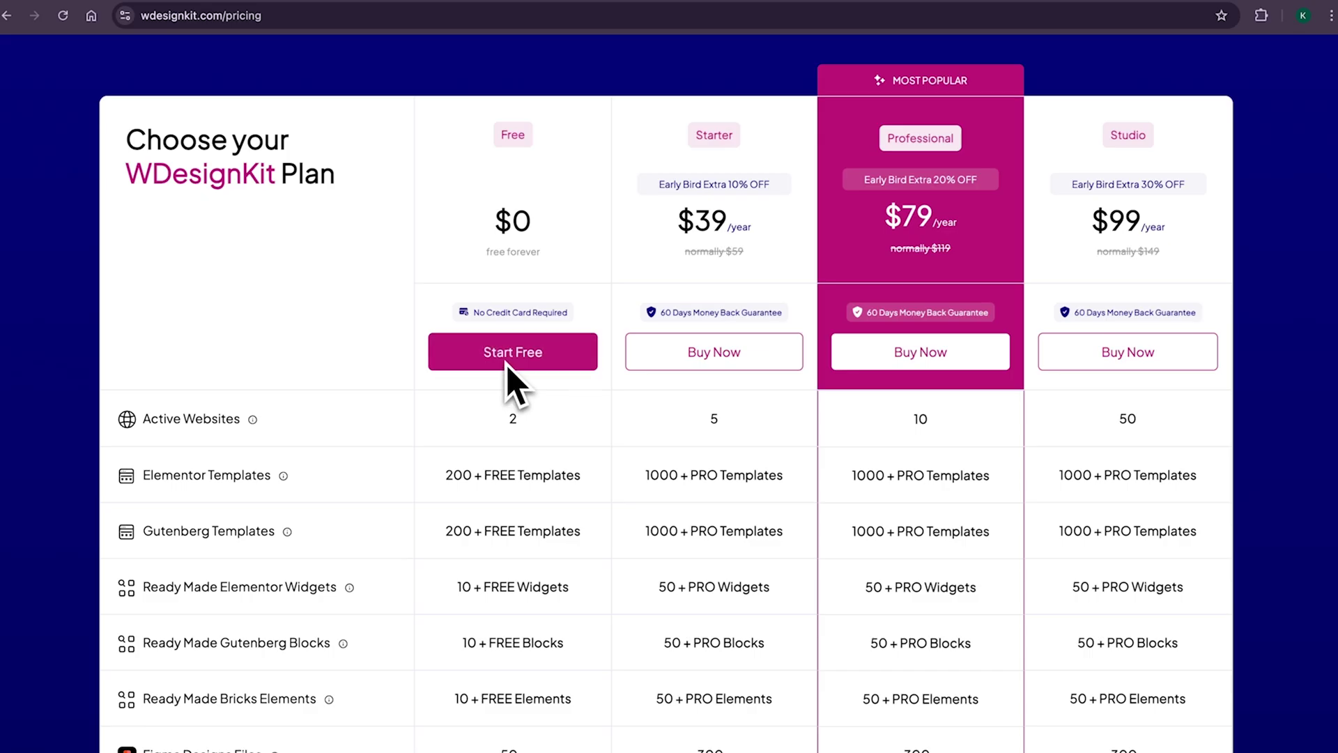